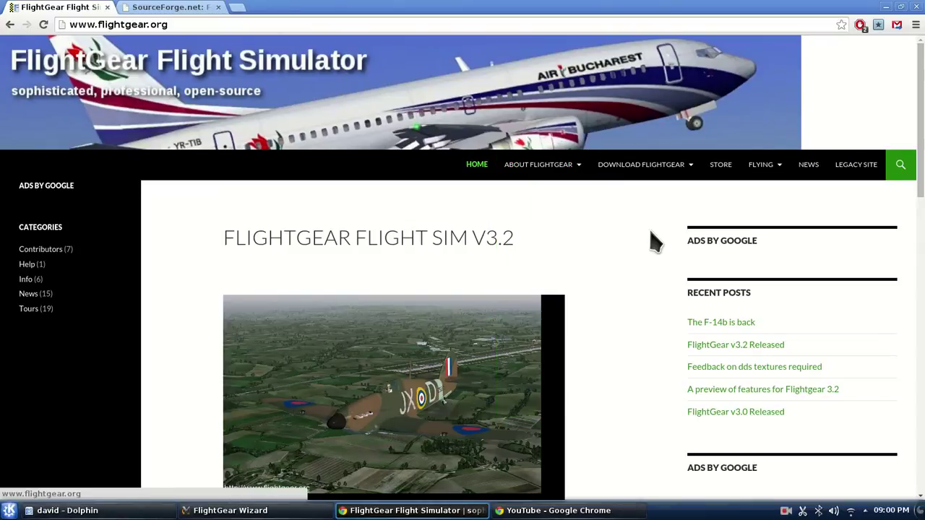
# Step: Open the K application menu to its System submenu listing Muon Package Manager
pyautogui.moveTo(644, 199)
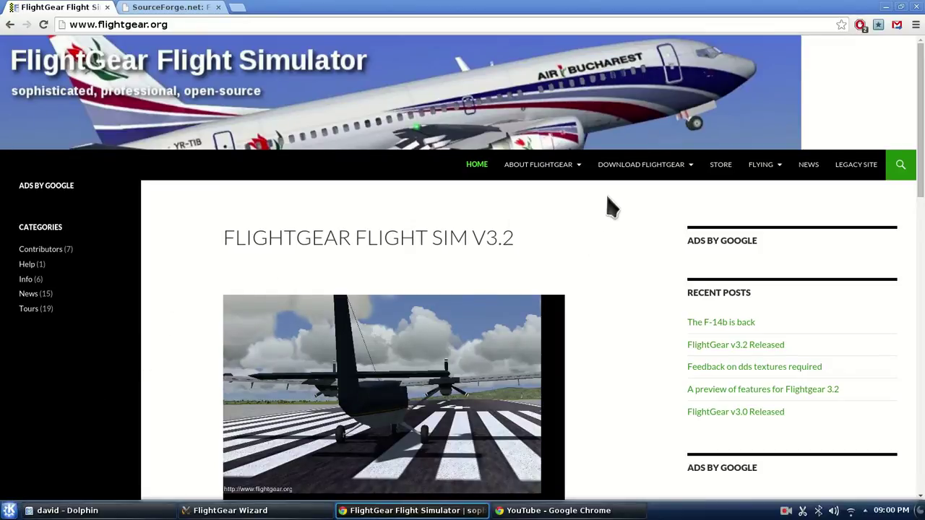
pyautogui.moveTo(632, 164)
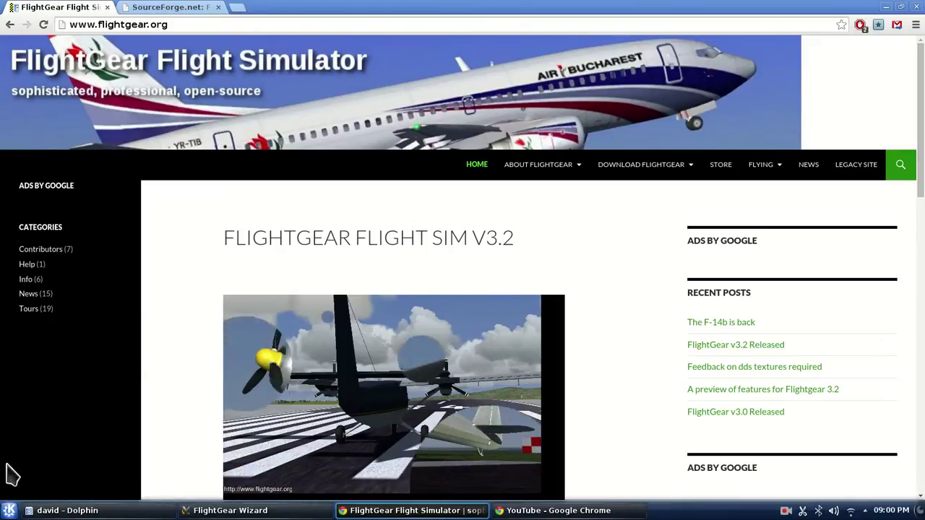
pyautogui.click(9, 511)
pyautogui.moveTo(122, 361)
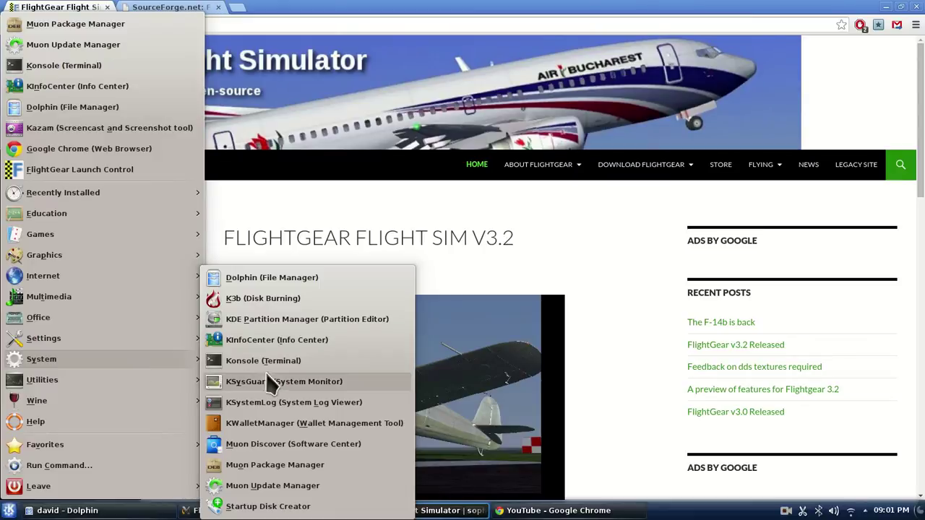
# Step: Launch Muon Package Manager and search the package list for fgrun, confirming it is installed
pyautogui.click(315, 466)
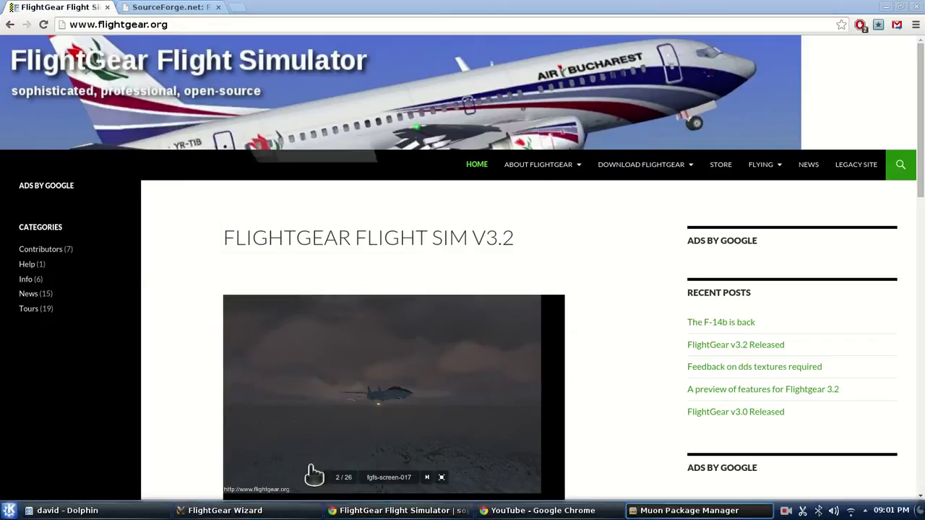
pyautogui.click(325, 49)
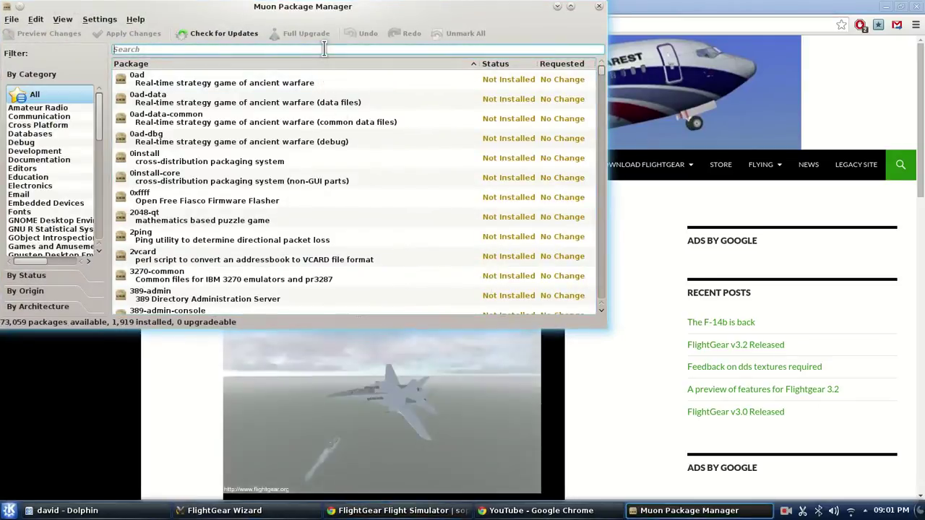
pyautogui.write('f')
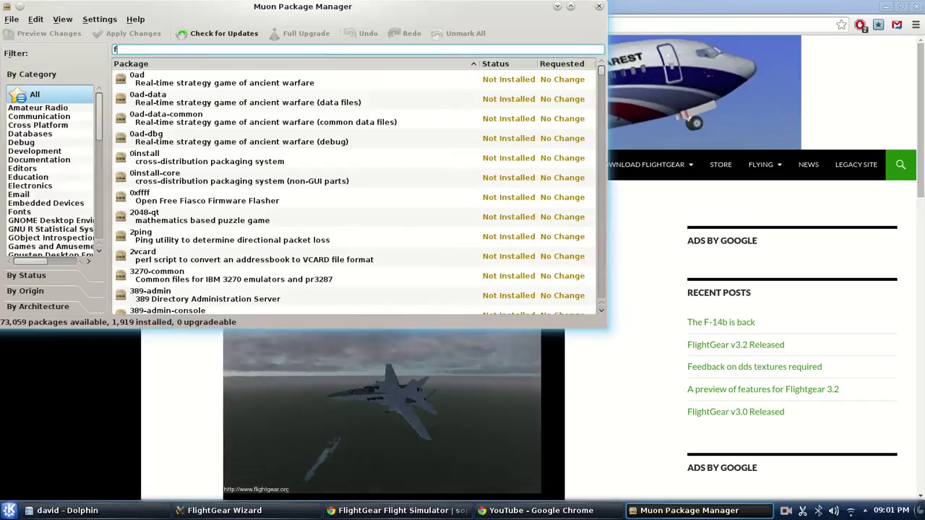
pyautogui.write('light')
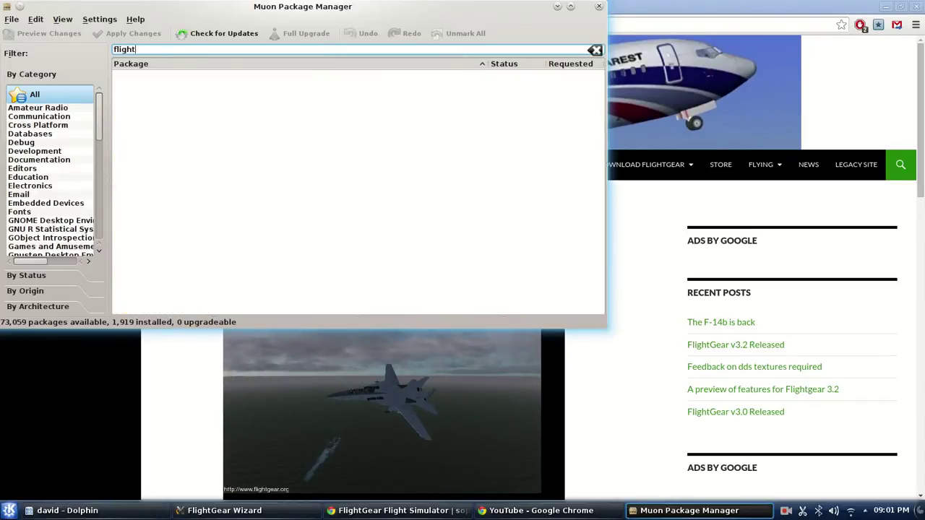
pyautogui.write('gea')
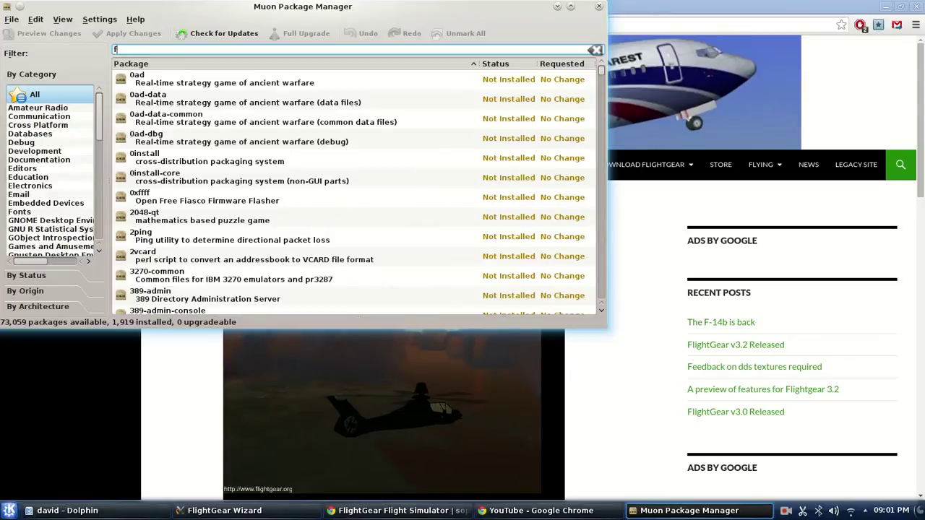
pyautogui.write('run')
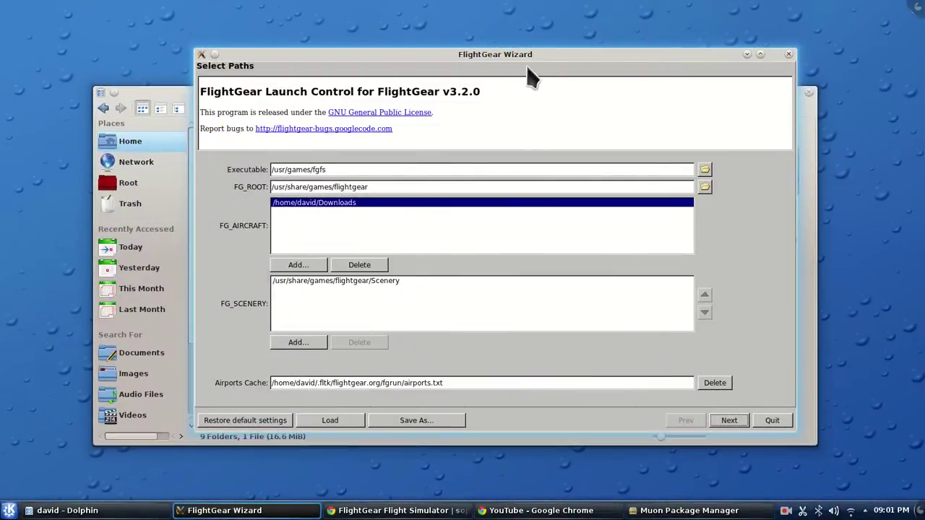
# Step: Shift the FlightGear Wizard, preview the A380 aircraft page, return to Select Paths, and raise Muon
pyautogui.moveTo(480, 61); pyautogui.dragTo(455, 65)
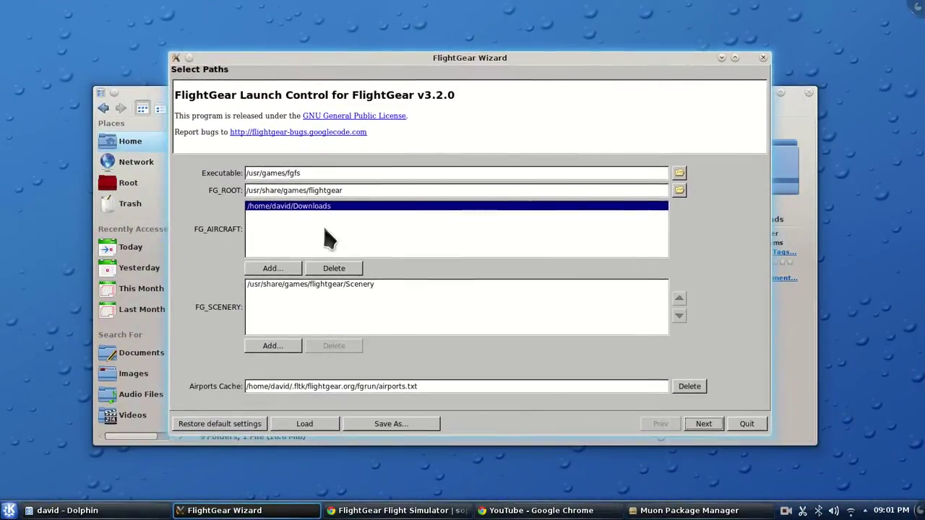
pyautogui.click(703, 425)
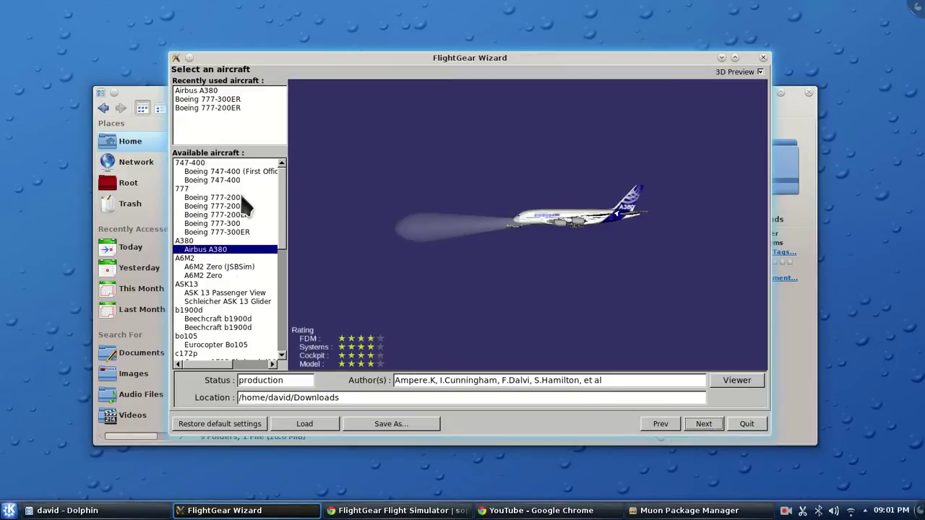
pyautogui.click(660, 431)
pyautogui.hotkey('alt', 'Tab')
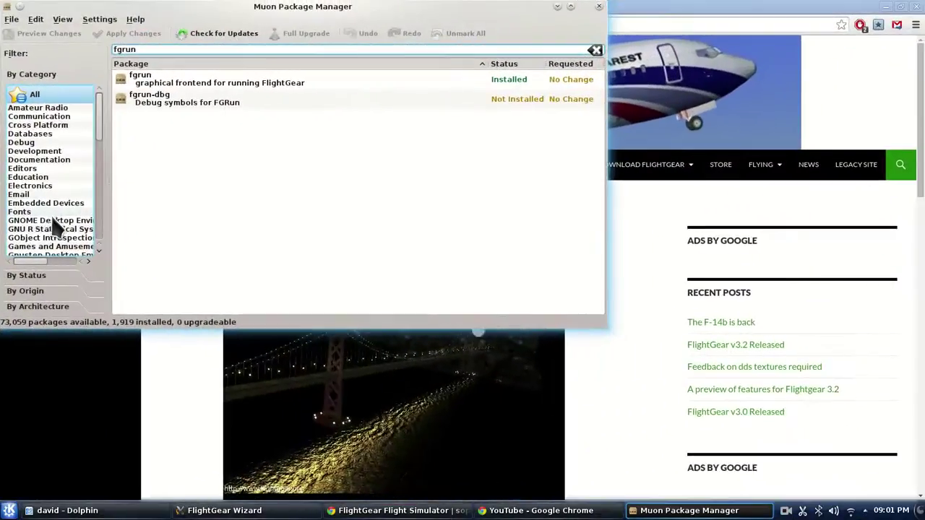
# Step: Close the package manager and open FlightGear's Master Download Portal in Chrome
pyautogui.click(599, 7)
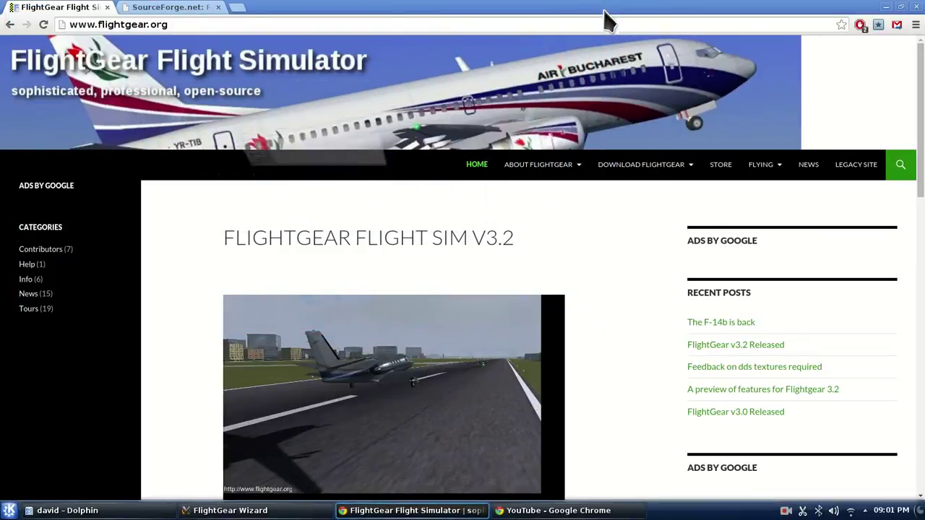
pyautogui.scroll(-3, 611, 231)
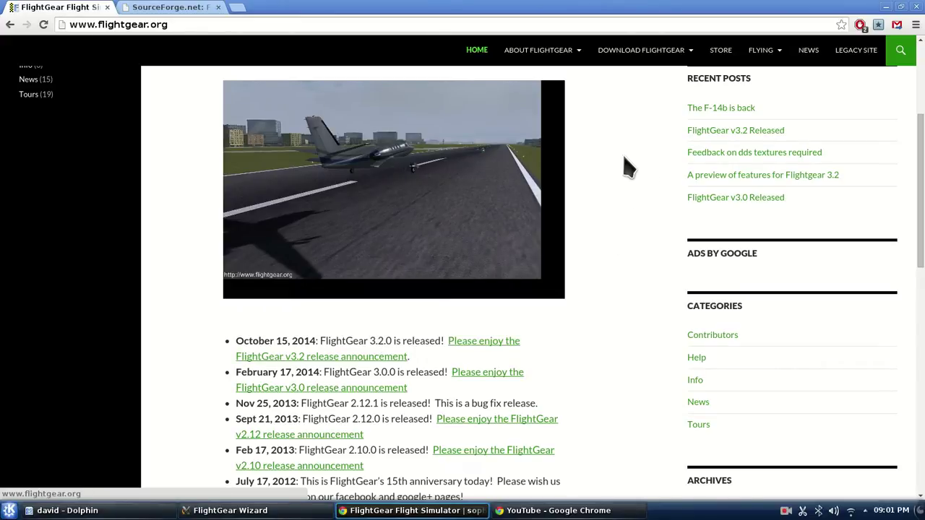
pyautogui.scroll(-3, 626, 166)
pyautogui.scroll(-2, 626, 165)
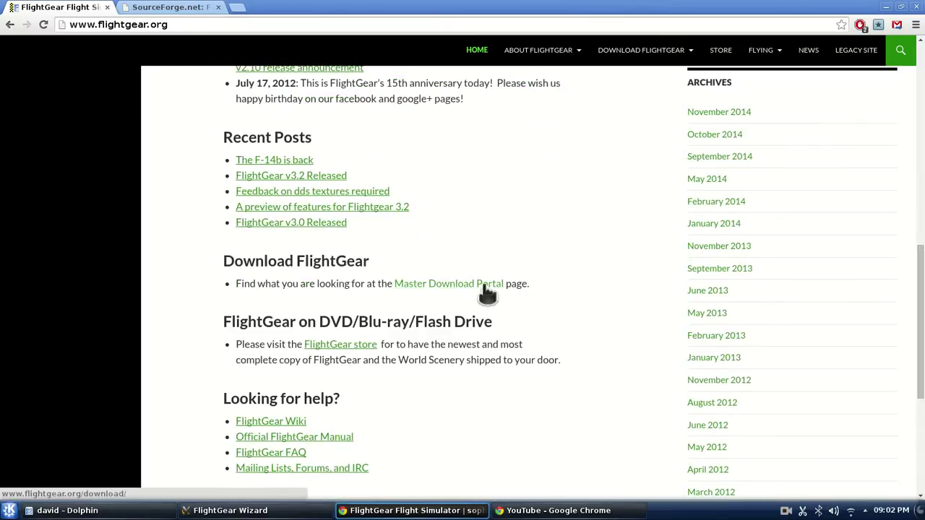
pyautogui.click(484, 289)
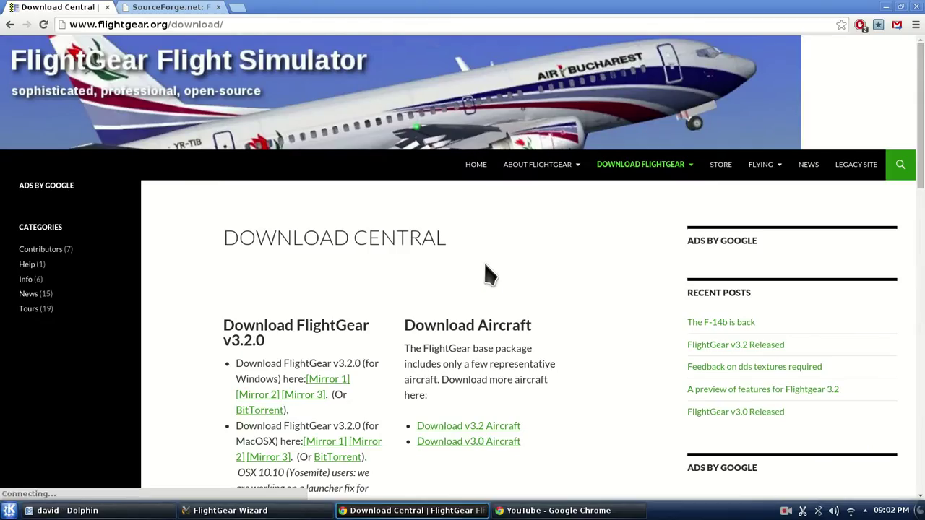
# Step: Go through Main Program Download to the Linux 'Launchpad PPA for FlightGear' link
pyautogui.scroll(-3, 478, 266)
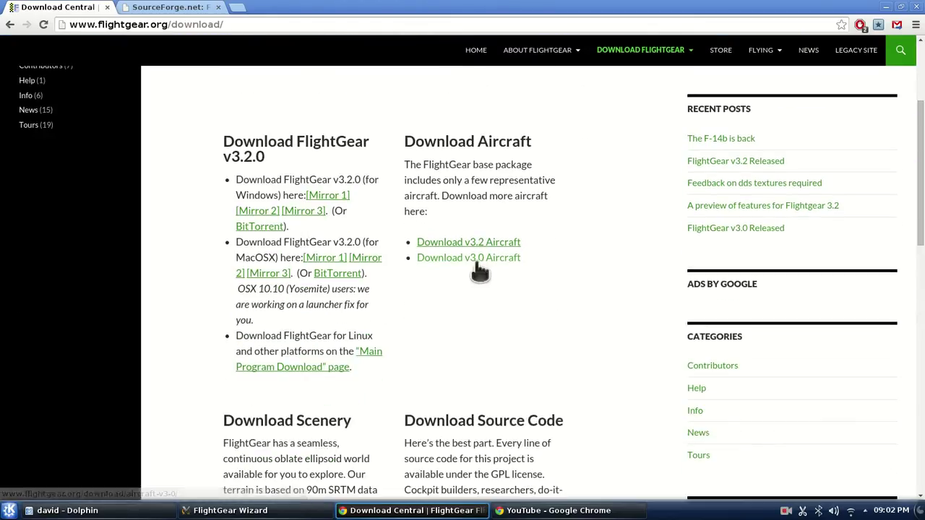
pyautogui.click(373, 354)
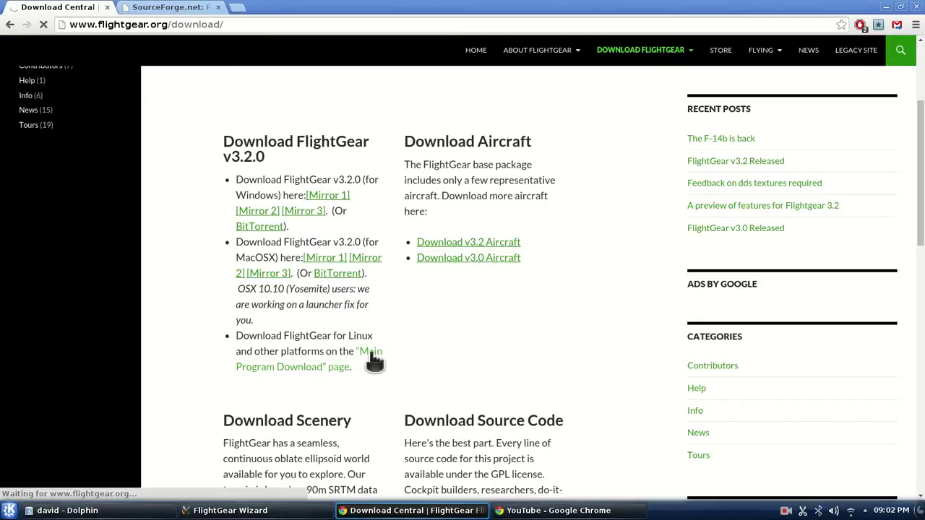
pyautogui.scroll(-3, 420, 285)
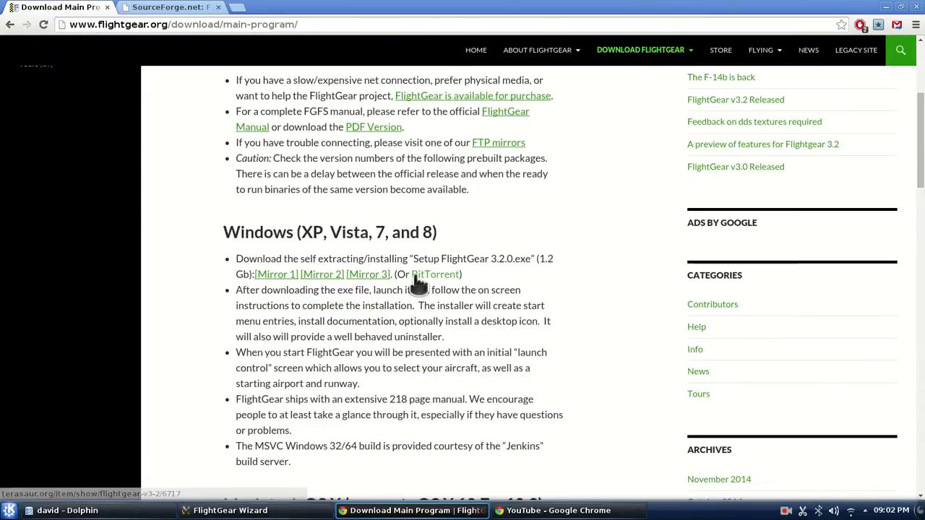
pyautogui.scroll(-7, 419, 286)
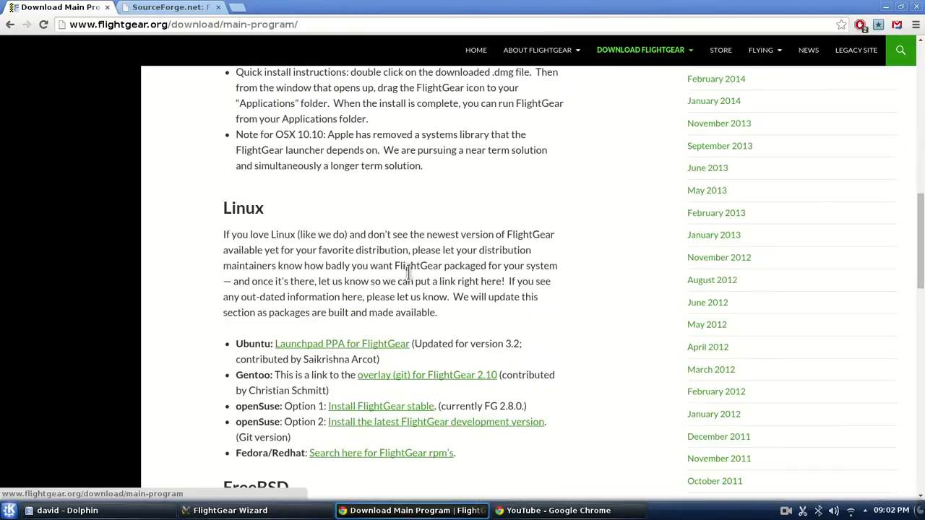
pyautogui.scroll(-2, 391, 277)
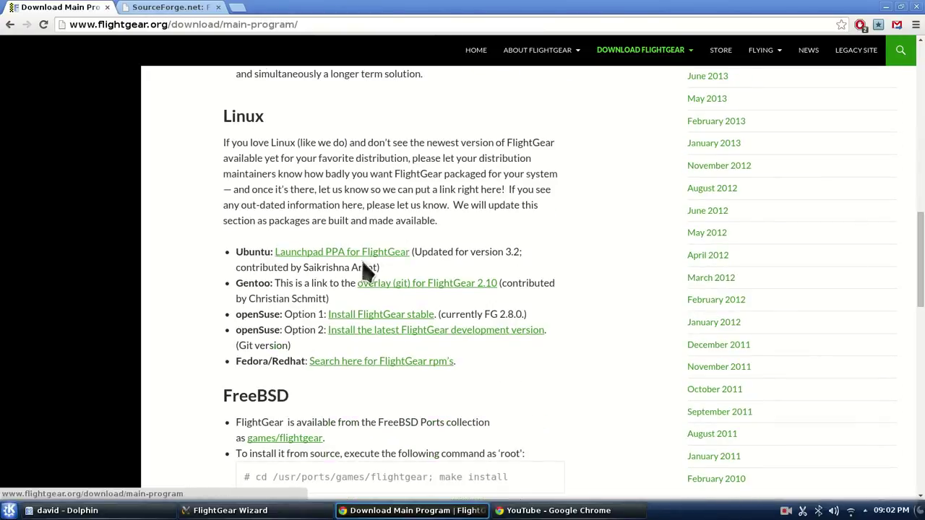
pyautogui.click(403, 255)
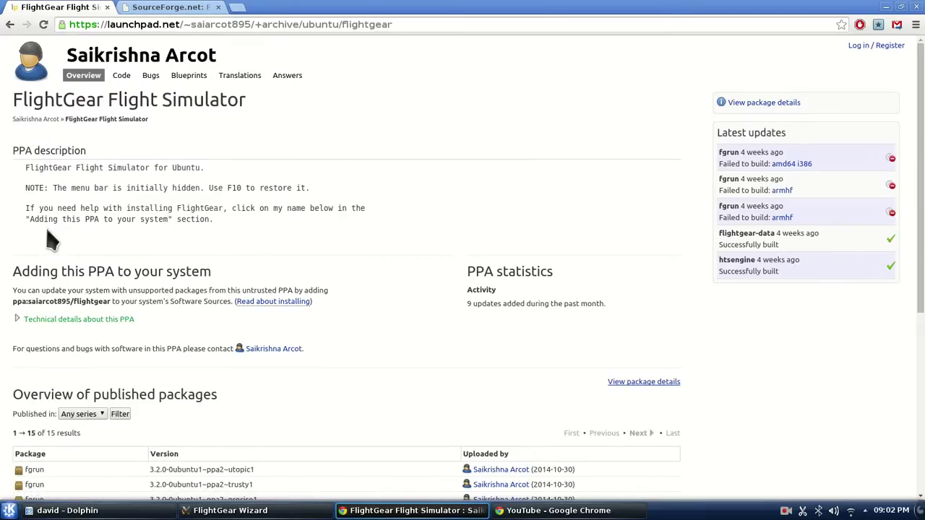
# Step: Open the PPA installation-help popup on the Launchpad page, then the K application launcher
pyautogui.scroll(-2, 49, 242)
pyautogui.scroll(-1, 13, 240)
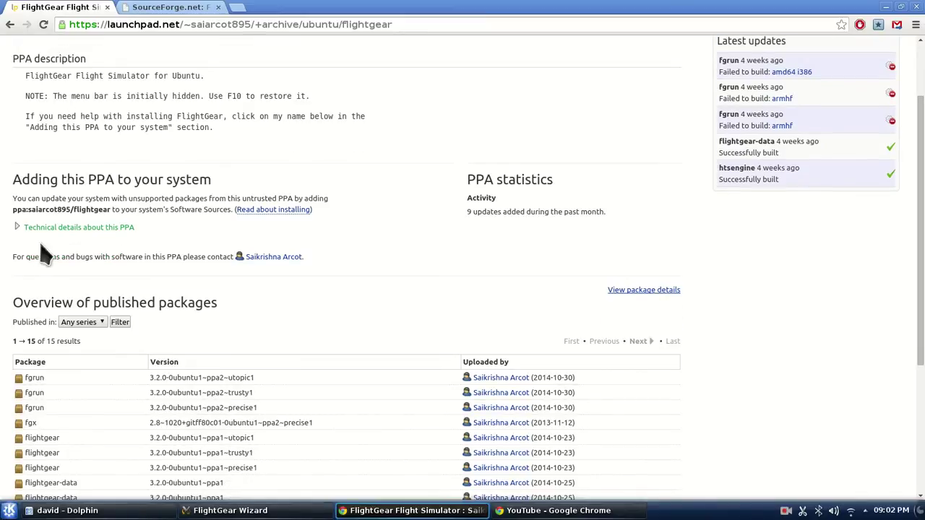
pyautogui.click(274, 211)
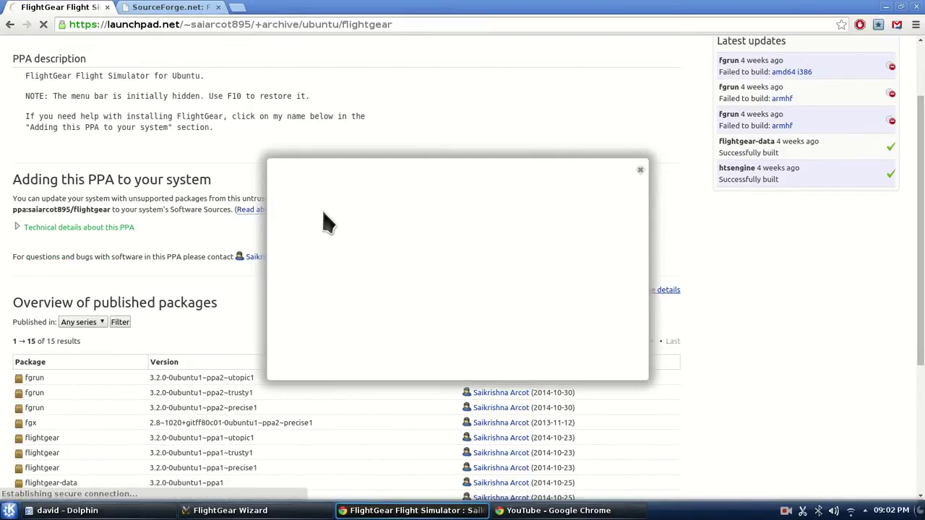
pyautogui.click(9, 510)
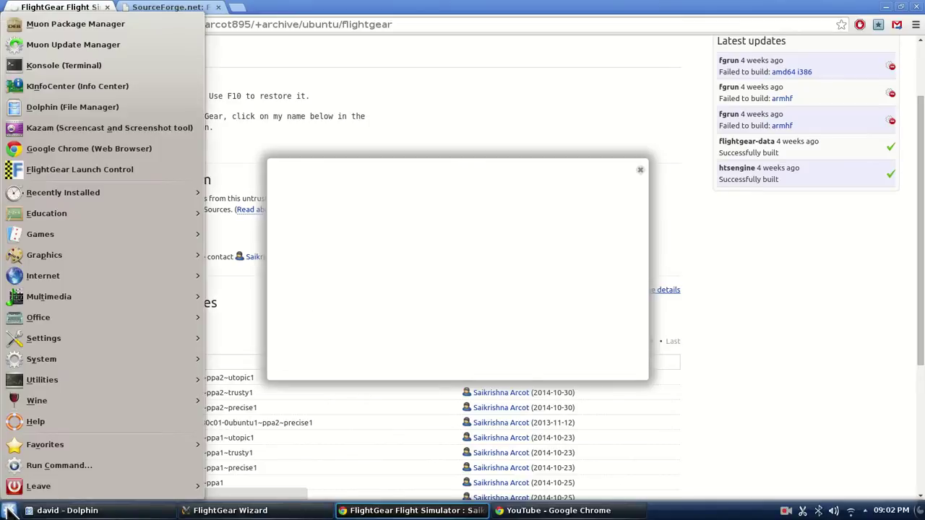
# Step: Launch Konsole from System and move its window to the right side
pyautogui.moveTo(96, 385)
pyautogui.moveTo(108, 361)
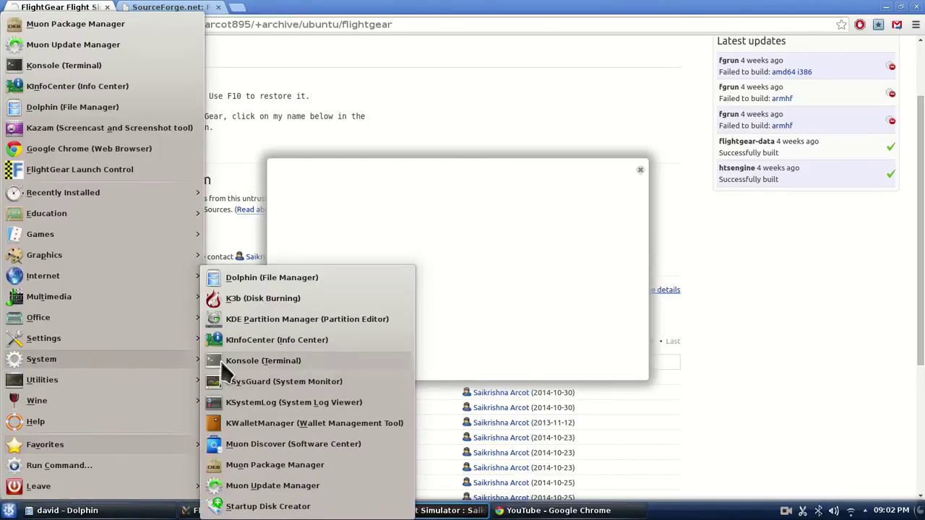
pyautogui.click(297, 360)
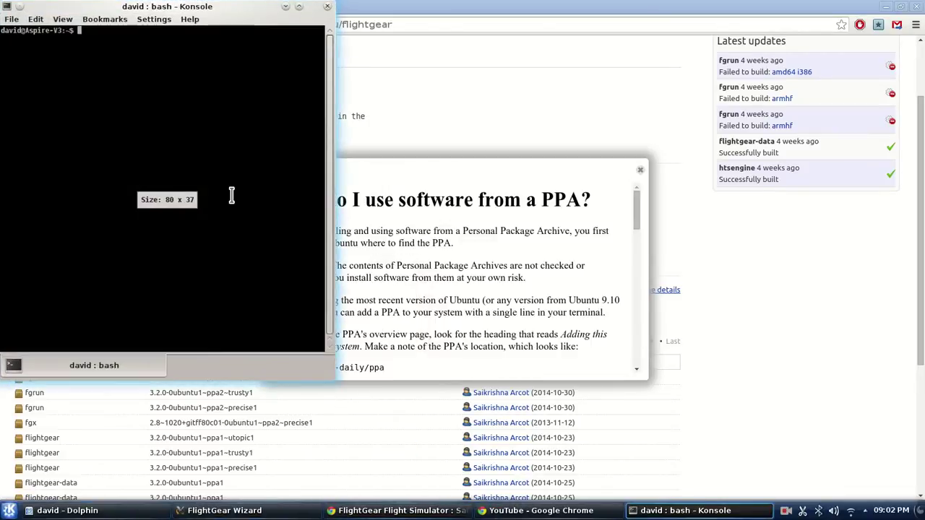
pyautogui.moveTo(250, 16); pyautogui.dragTo(727, 73)
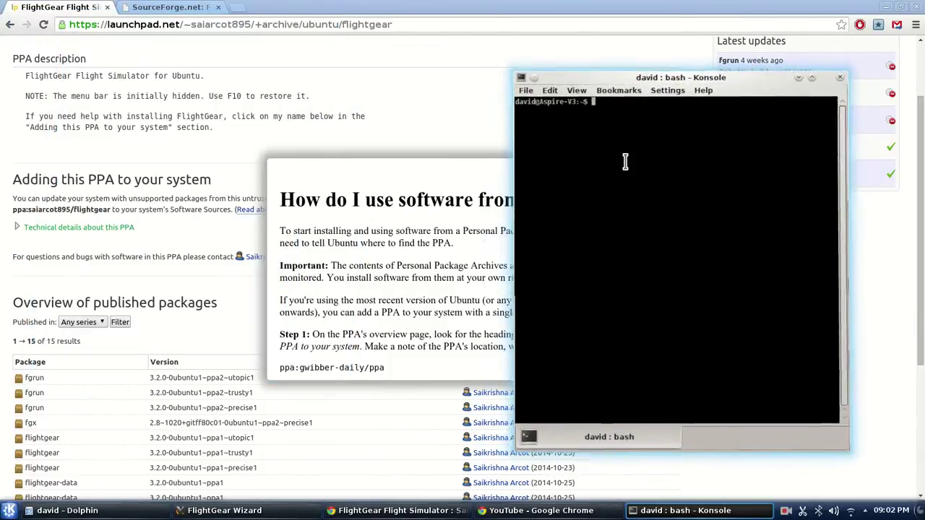
# Step: Copy 'sudo add-apt-repository' from the help page and paste it at Konsole's prompt
pyautogui.click(368, 292)
pyautogui.scroll(-3, 368, 293)
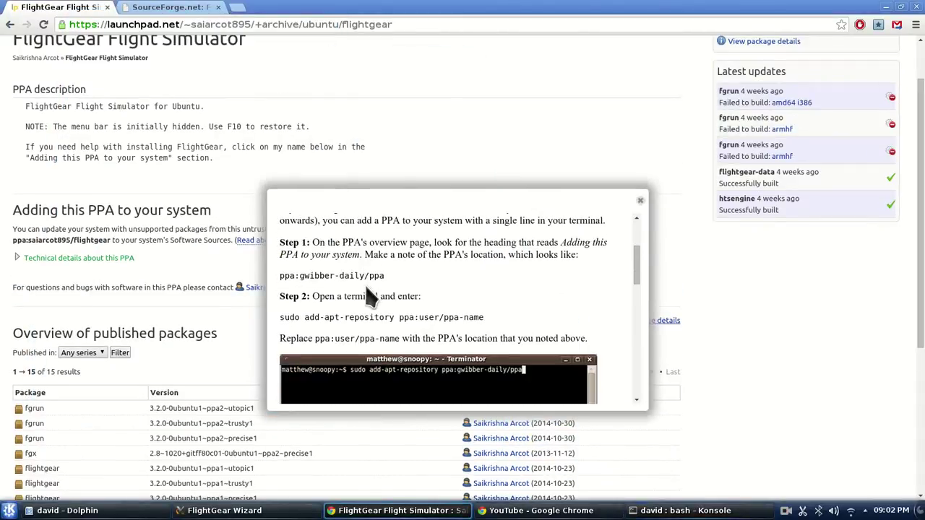
pyautogui.moveTo(281, 320); pyautogui.dragTo(396, 320)
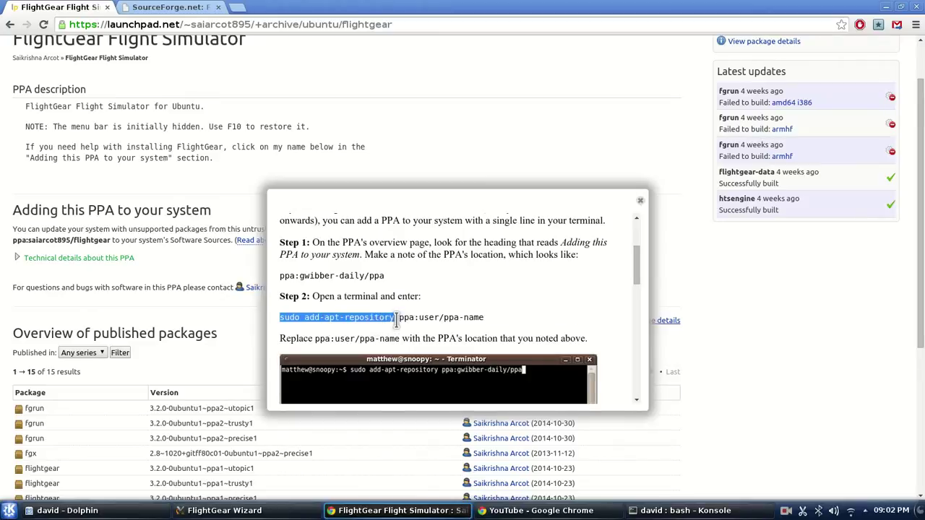
pyautogui.rightClick(390, 320)
pyautogui.click(412, 325)
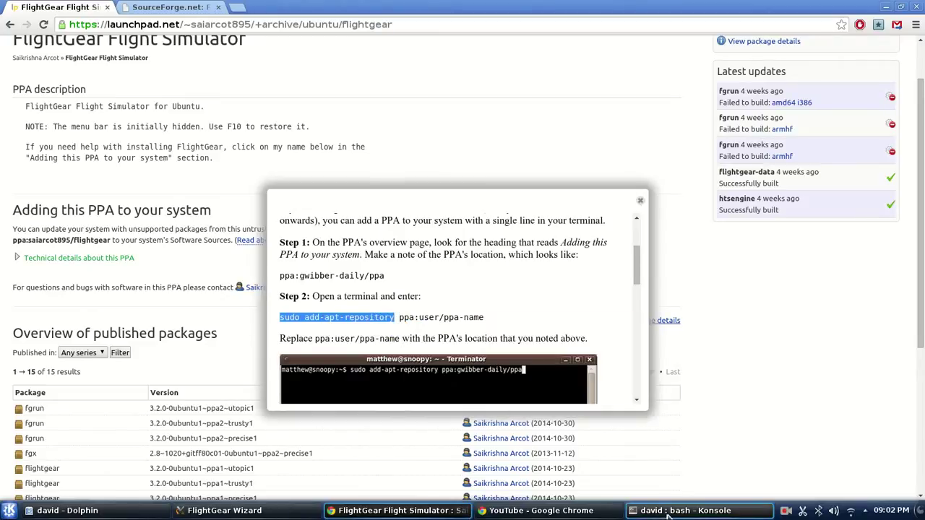
pyautogui.click(680, 510)
pyautogui.rightClick(610, 102)
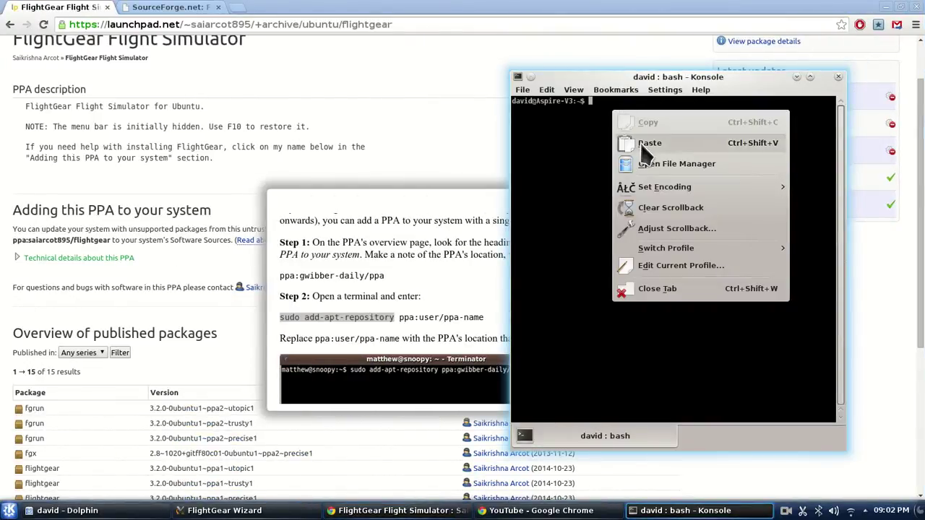
pyautogui.click(640, 141)
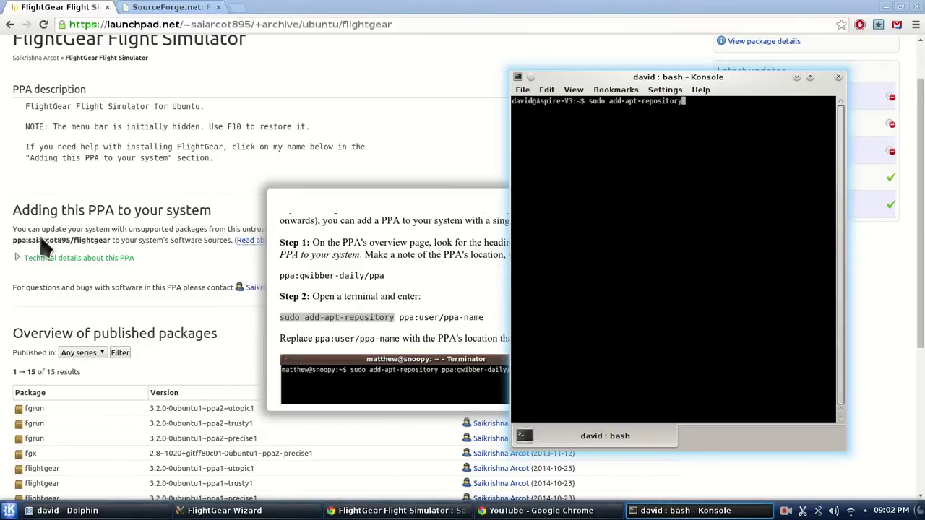
# Step: Copy the FlightGear PPA address from Launchpad and paste it after the command
pyautogui.click(14, 239)
pyautogui.moveTo(21, 242); pyautogui.dragTo(88, 243)
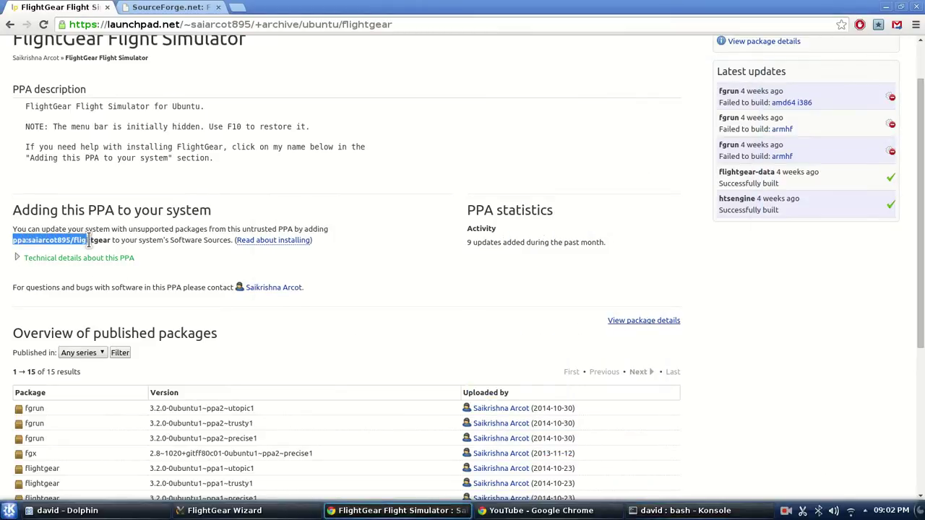
pyautogui.rightClick(105, 243)
pyautogui.click(126, 250)
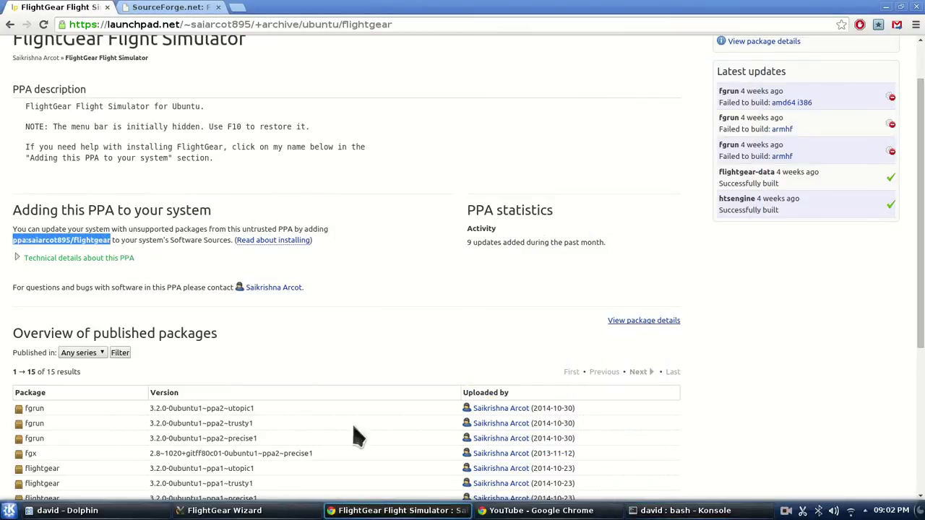
pyautogui.click(676, 510)
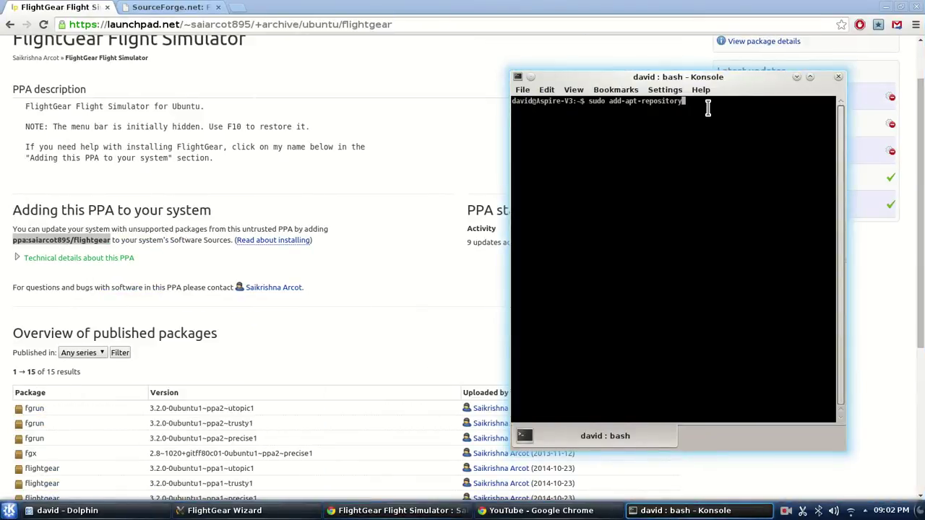
pyautogui.rightClick(699, 105)
pyautogui.click(718, 133)
# Step: Copy 'sudo apt-get update' from Step 3 of the PPA installation help
pyautogui.click(294, 243)
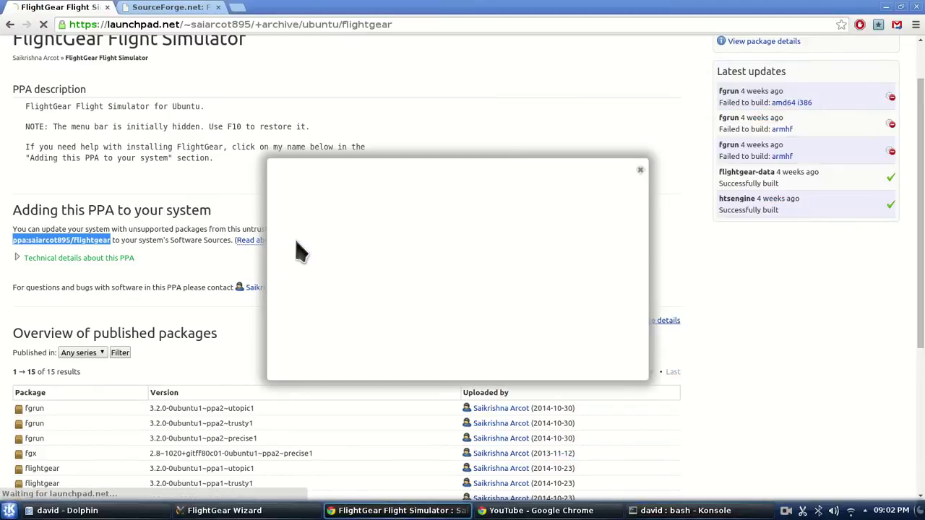
pyautogui.scroll(-5, 437, 238)
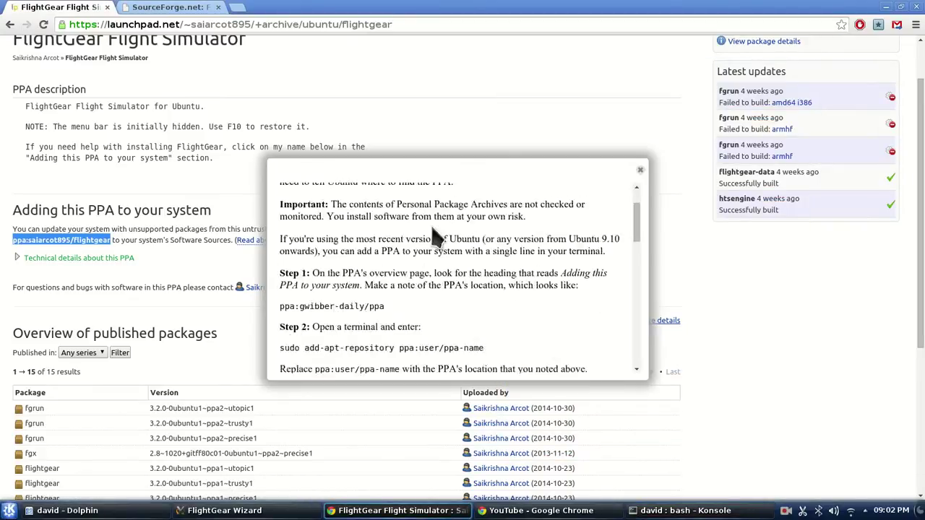
pyautogui.scroll(-5, 433, 276)
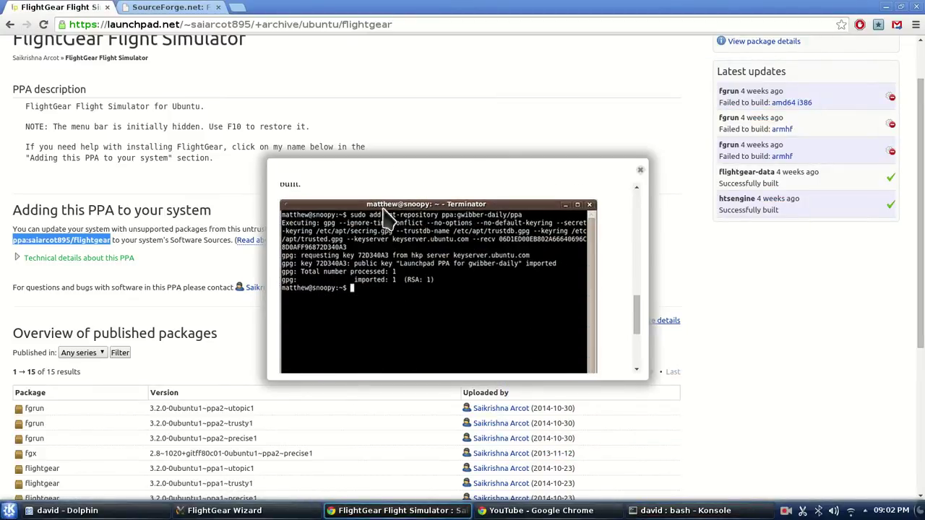
pyautogui.scroll(-5, 403, 259)
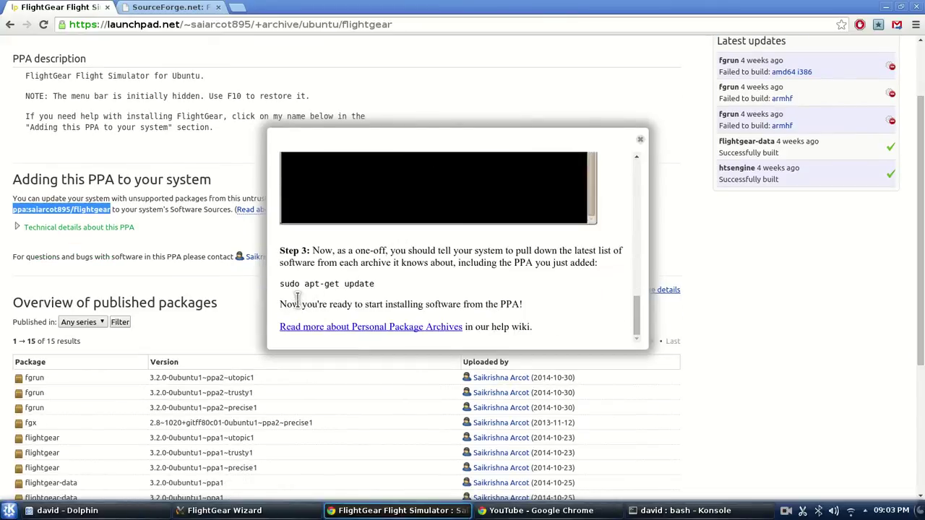
pyautogui.moveTo(280, 283); pyautogui.dragTo(380, 284)
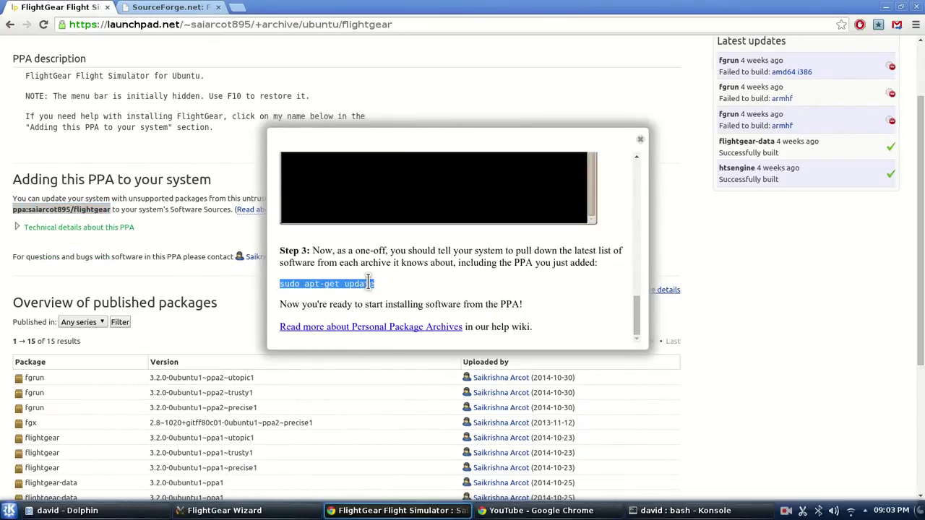
pyautogui.rightClick(369, 282)
pyautogui.click(389, 289)
# Step: Close the PPA help popup and open the application launcher
pyautogui.scroll(3, 405, 271)
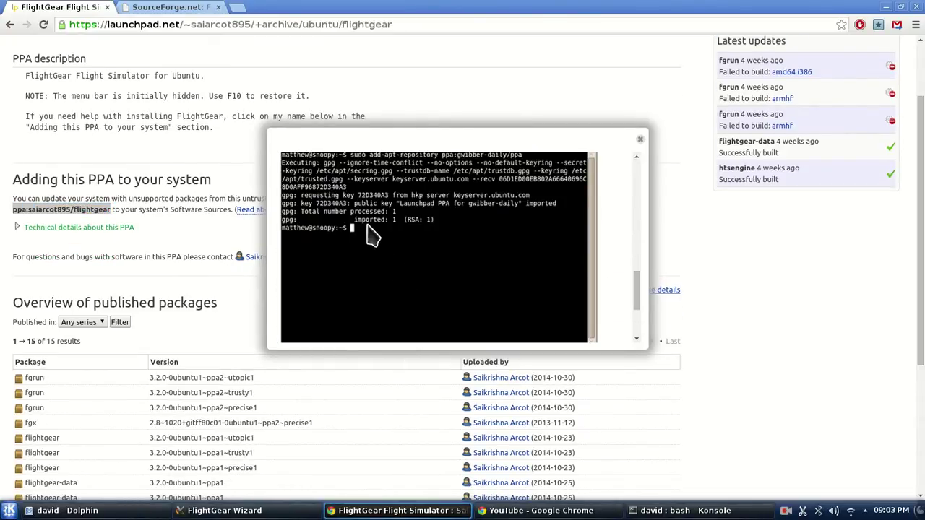
pyautogui.scroll(-5, 368, 235)
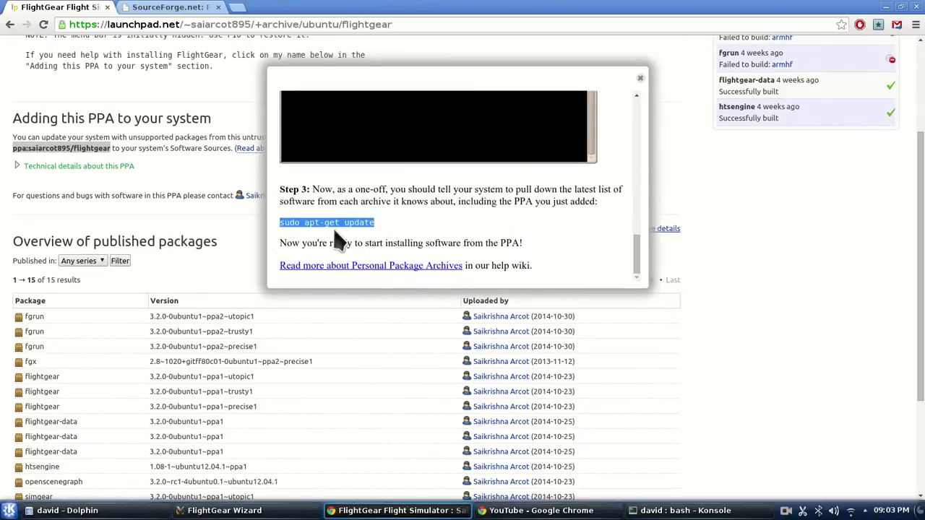
pyautogui.click(641, 77)
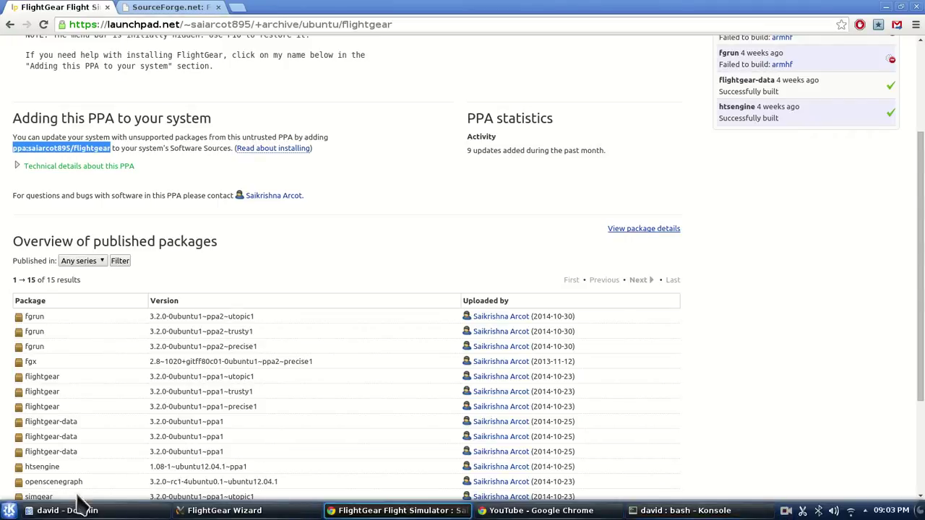
pyautogui.click(9, 510)
# Step: Dismiss the application launcher and switch to the fgrun SourceForge tab
pyautogui.moveTo(144, 365)
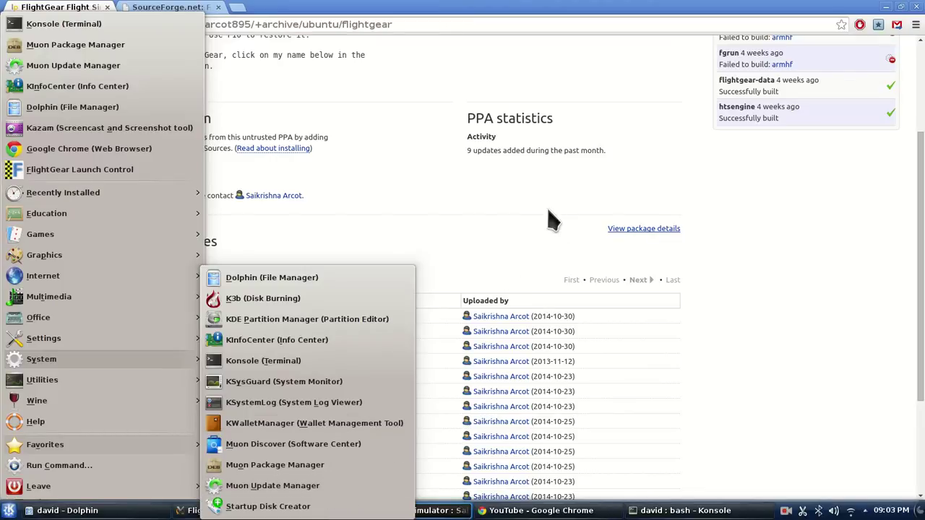
pyautogui.click(383, 155)
pyautogui.scroll(2, 387, 159)
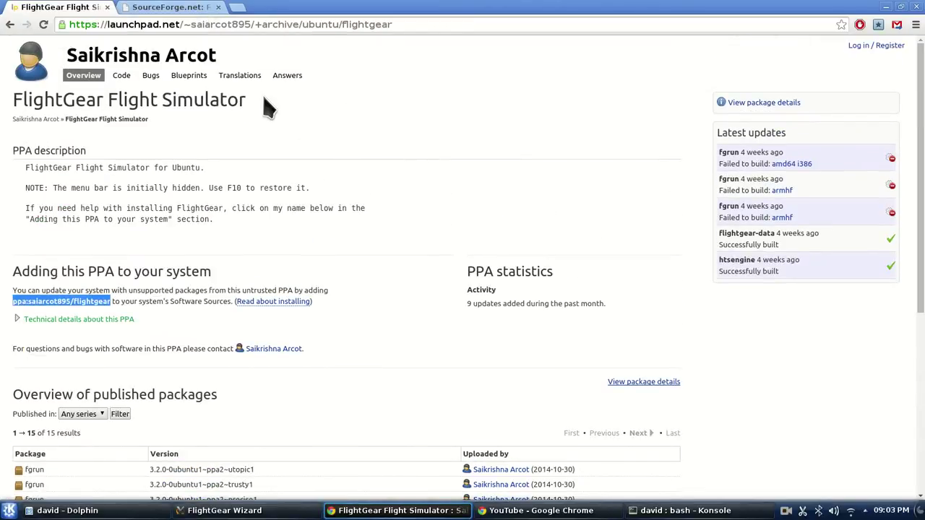
pyautogui.click(162, 9)
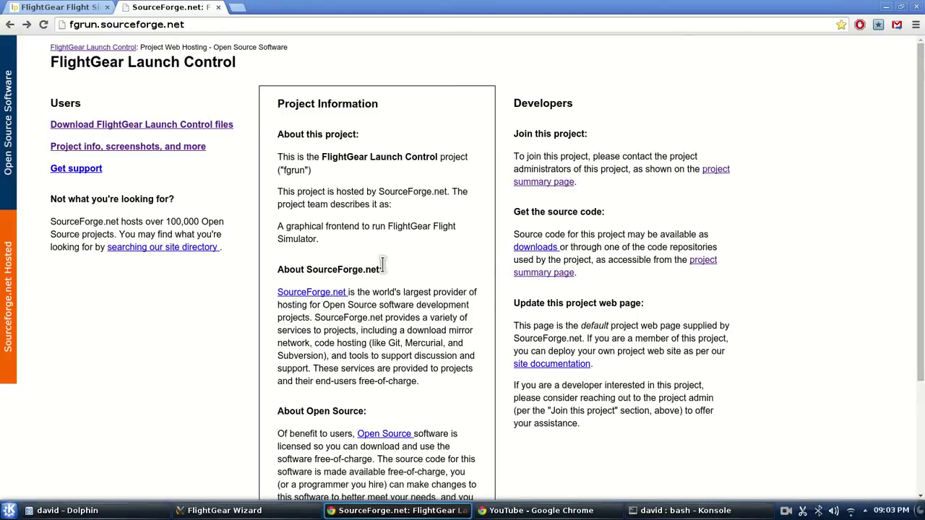
# Step: Return to the Launchpad tab and go back to the flightgear.org home page
pyautogui.hotkey('alt', 'Tab')
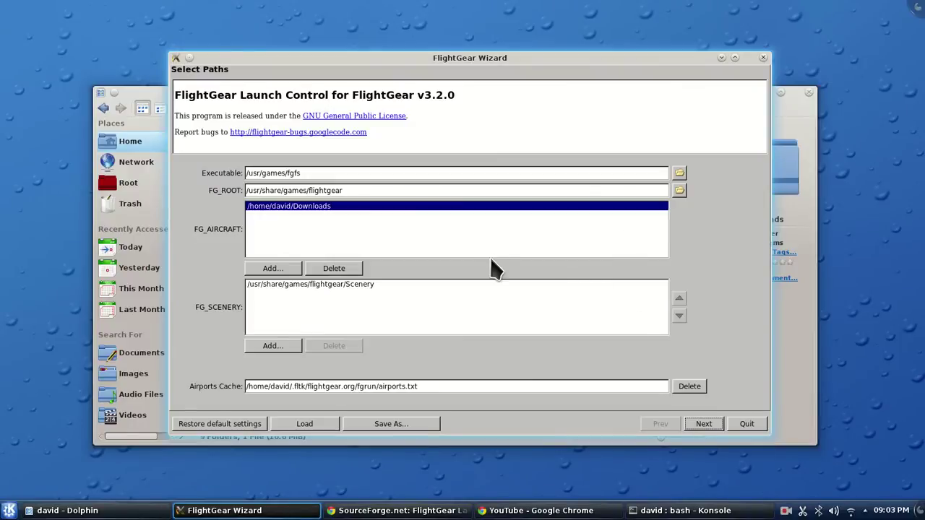
pyautogui.hotkey('alt', 'Tab')
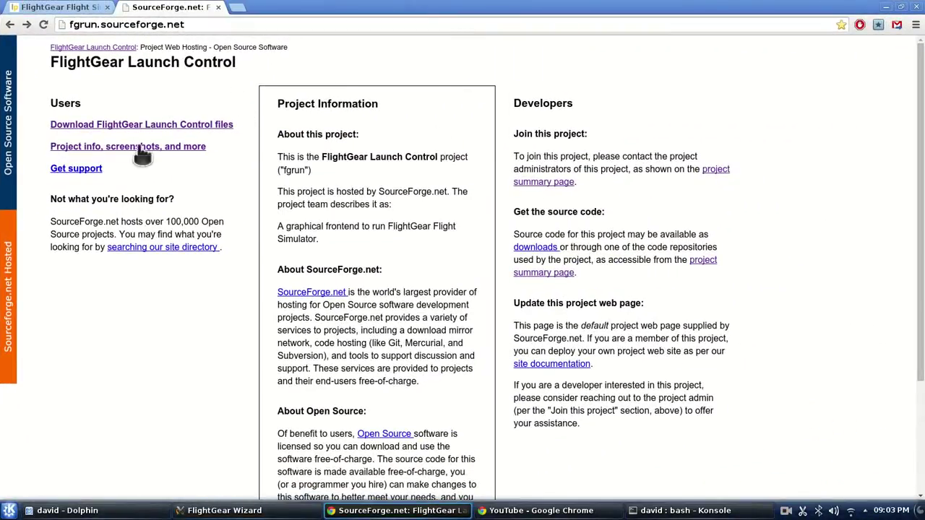
pyautogui.click(66, 12)
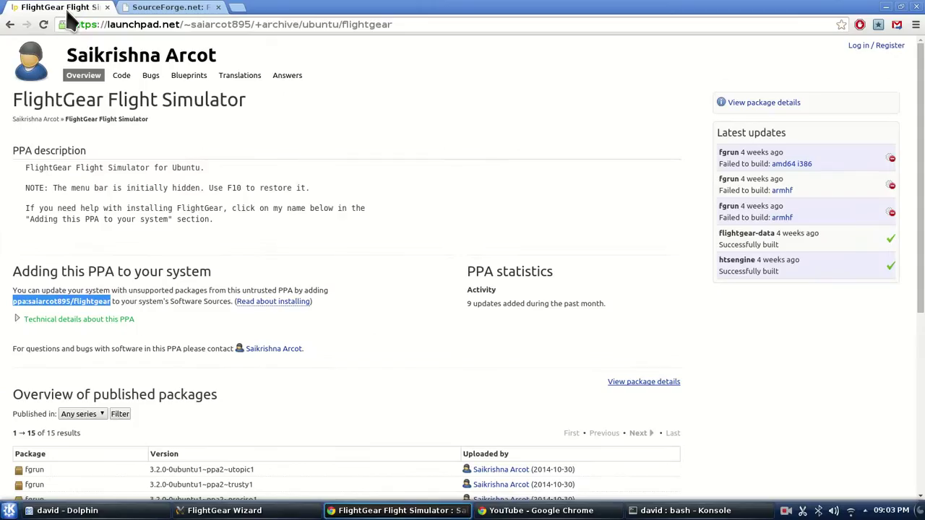
pyautogui.click(10, 25)
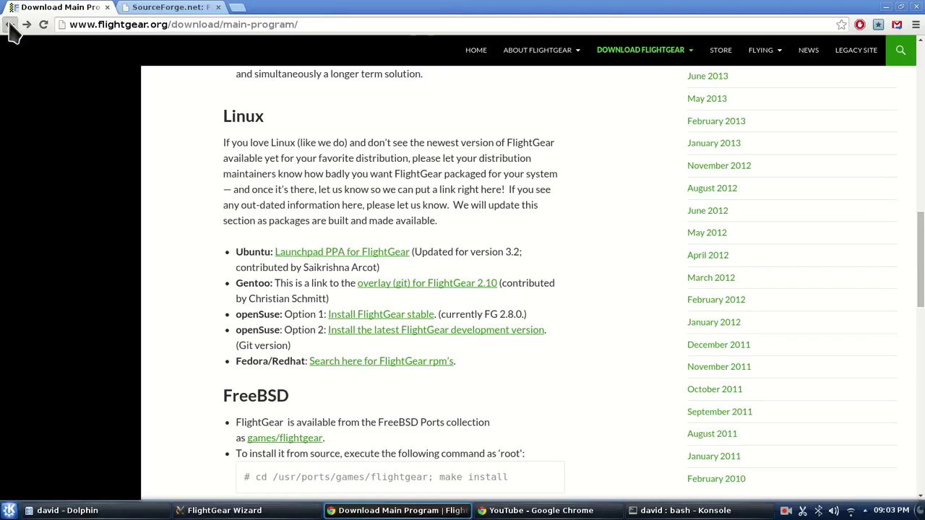
pyautogui.click(10, 25)
pyautogui.click(10, 25)
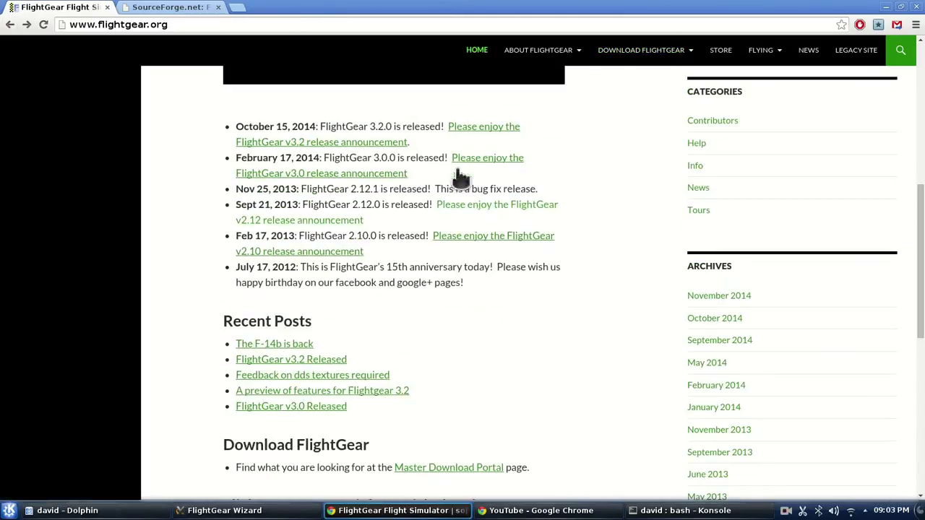
# Step: Open the Download Aircraft v3.2 page to the A380, then bring Dolphin forward
pyautogui.moveTo(640, 50)
pyautogui.click(642, 147)
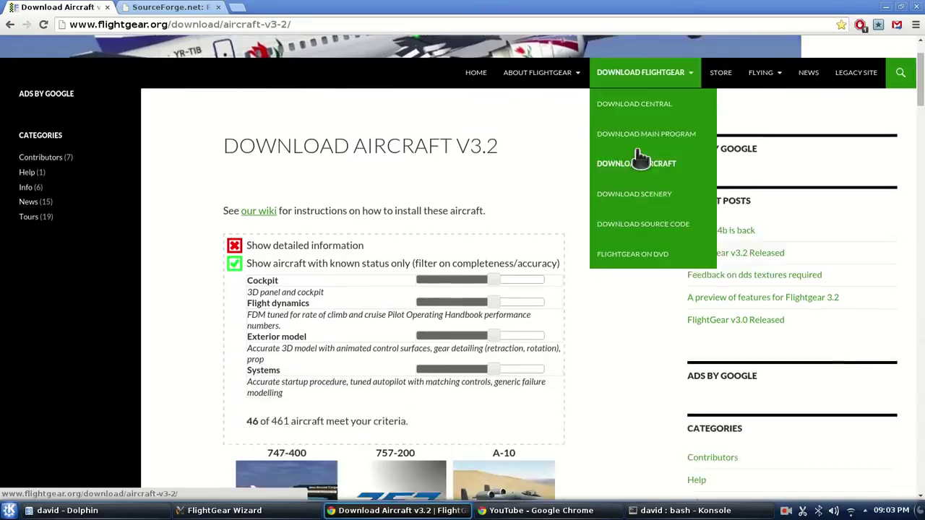
pyautogui.scroll(-5, 640, 157)
pyautogui.scroll(-7, 618, 163)
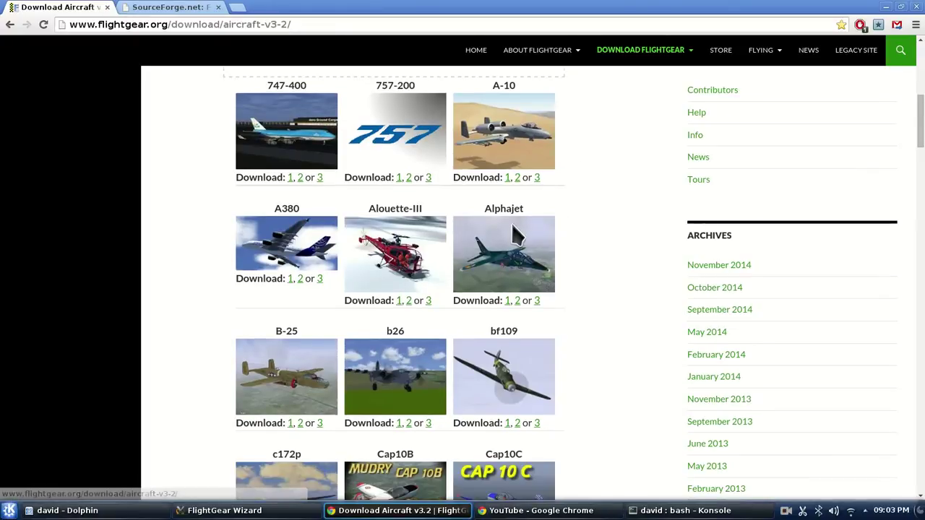
pyautogui.scroll(5, 149, 165)
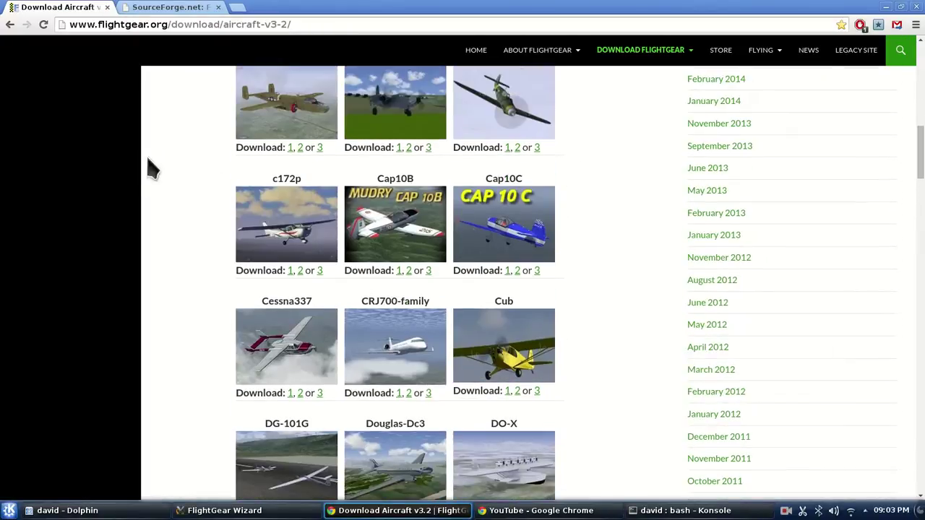
pyautogui.click(130, 510)
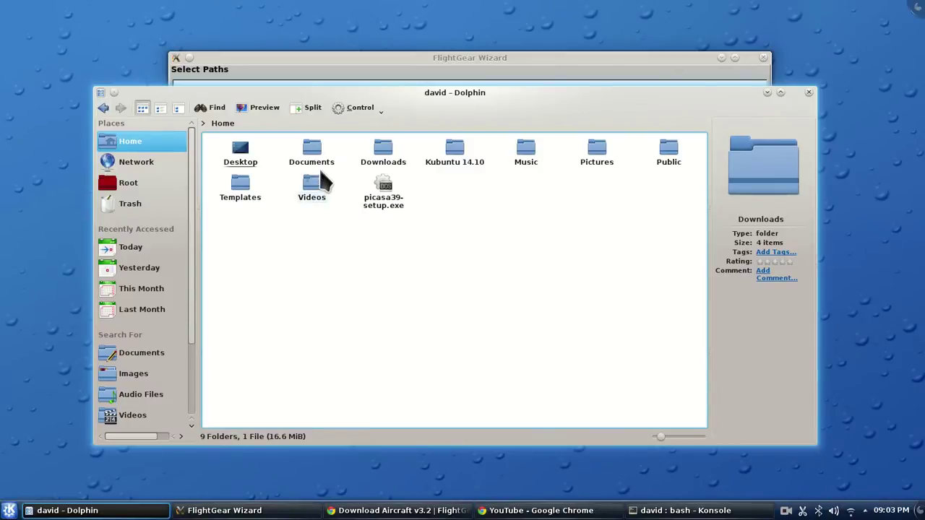
# Step: Add Downloads as an FG_AIRCRAFT directory in the wizard and advance to preview the Airbus A380
pyautogui.click(383, 153)
pyautogui.moveTo(345, 78); pyautogui.dragTo(432, 67)
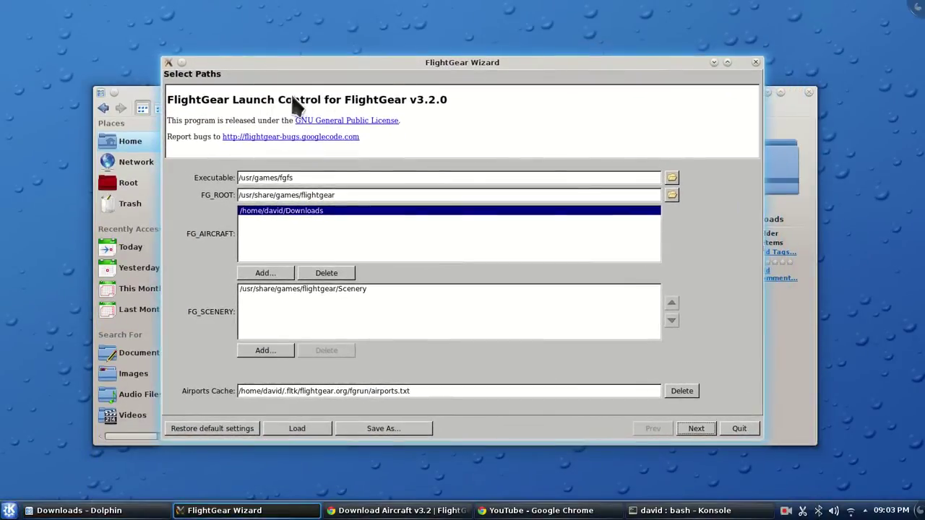
pyautogui.click(275, 272)
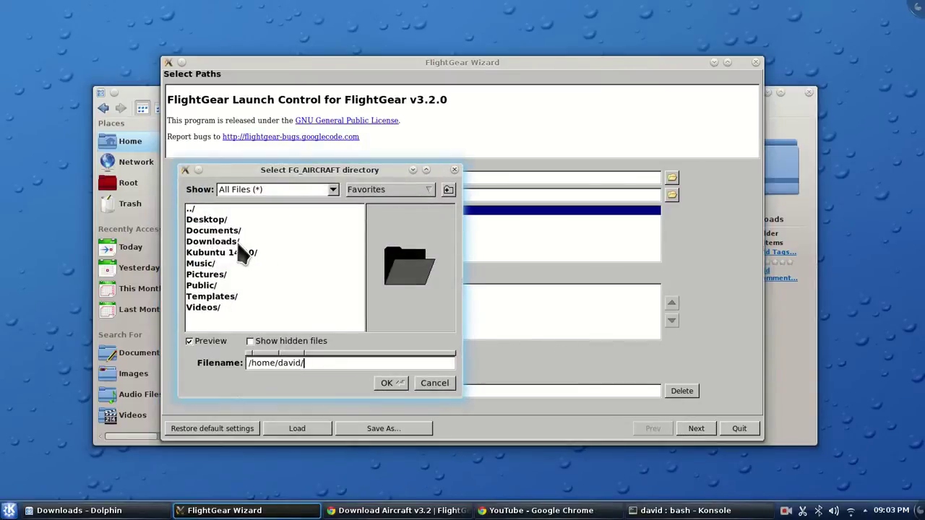
pyautogui.click(238, 245)
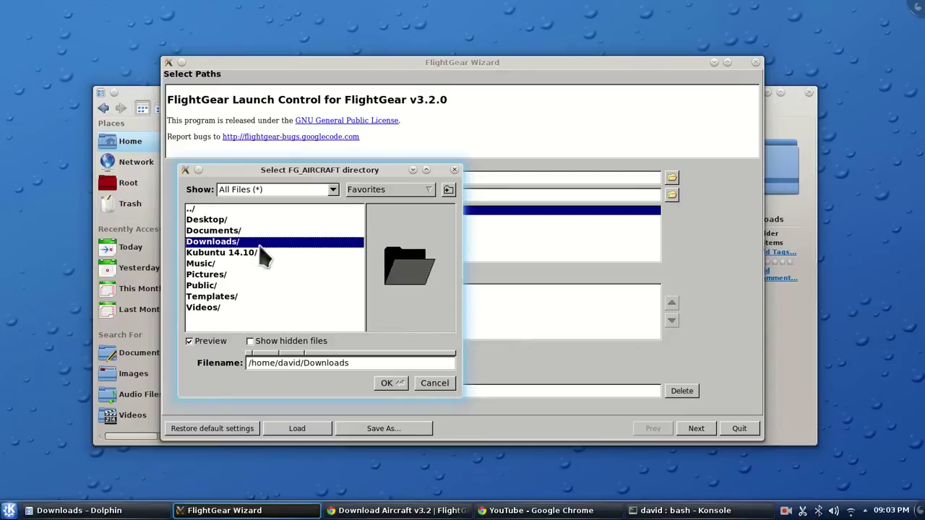
pyautogui.click(435, 383)
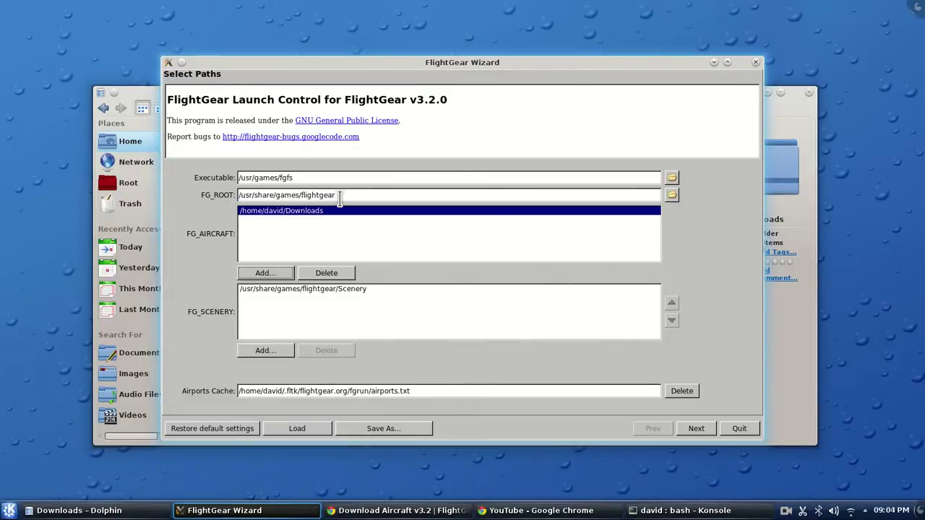
pyautogui.click(696, 429)
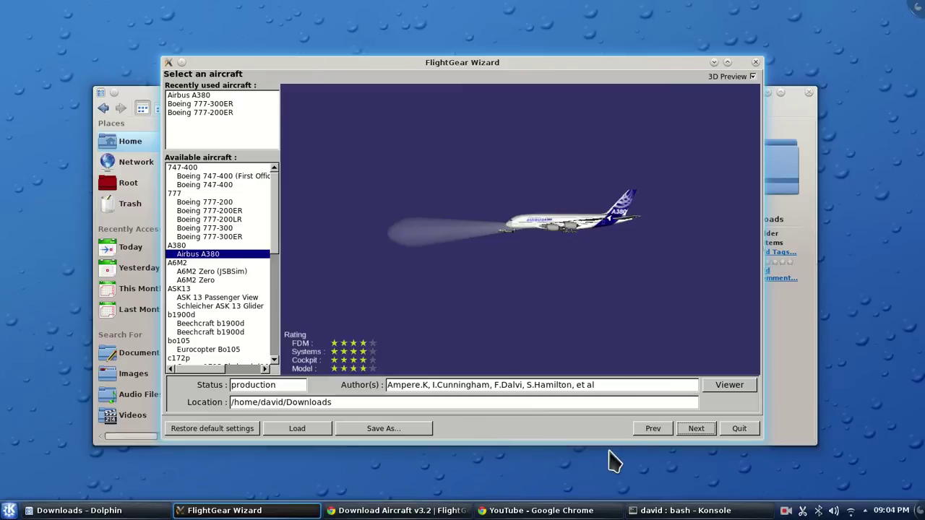
# Step: Confirm the A380 and KSFO, then run FlightGear from the display options page
pyautogui.click(696, 429)
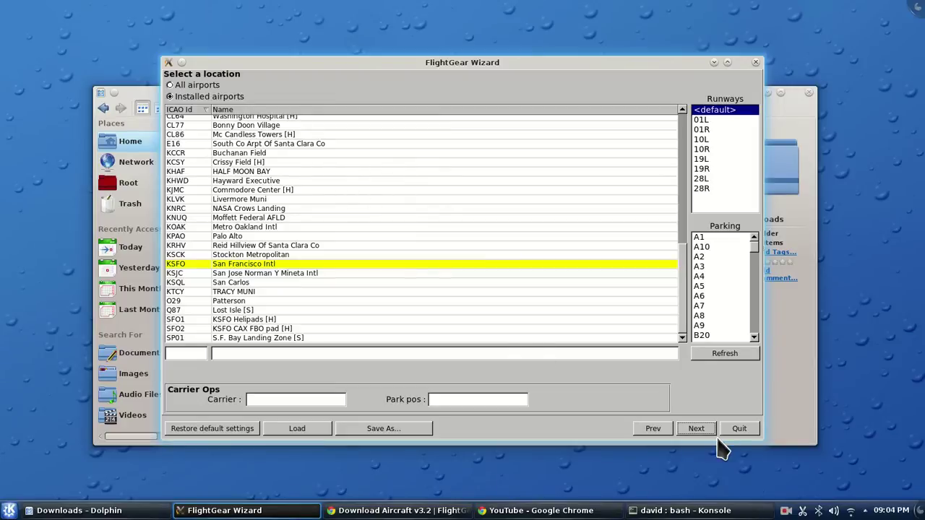
pyautogui.click(696, 429)
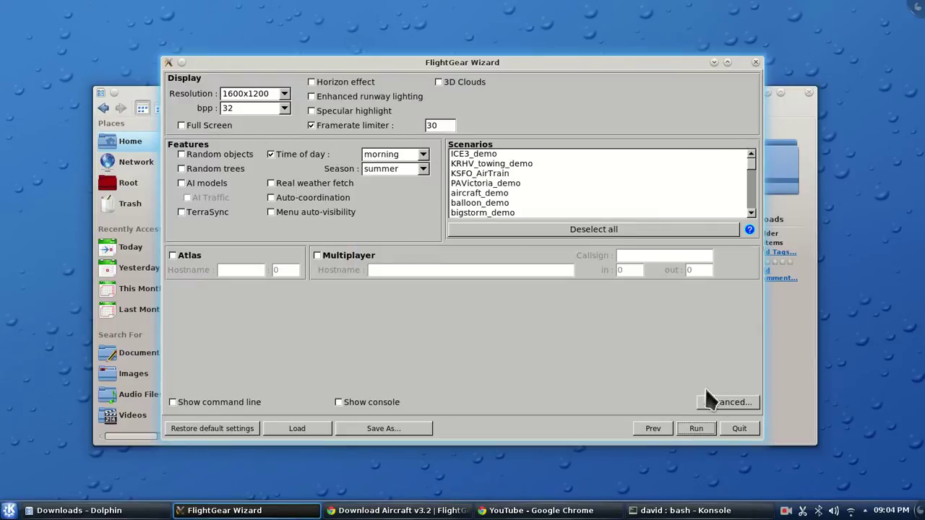
pyautogui.click(696, 429)
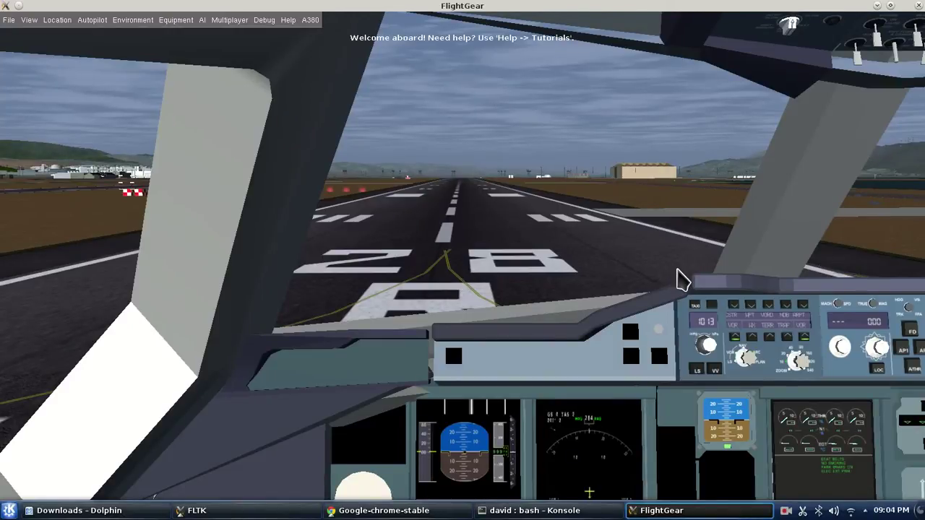
# Step: Toggle FlightGear to fullscreen, look around the cockpit, and switch the lower centre display to DOOR
pyautogui.click(26, 22)
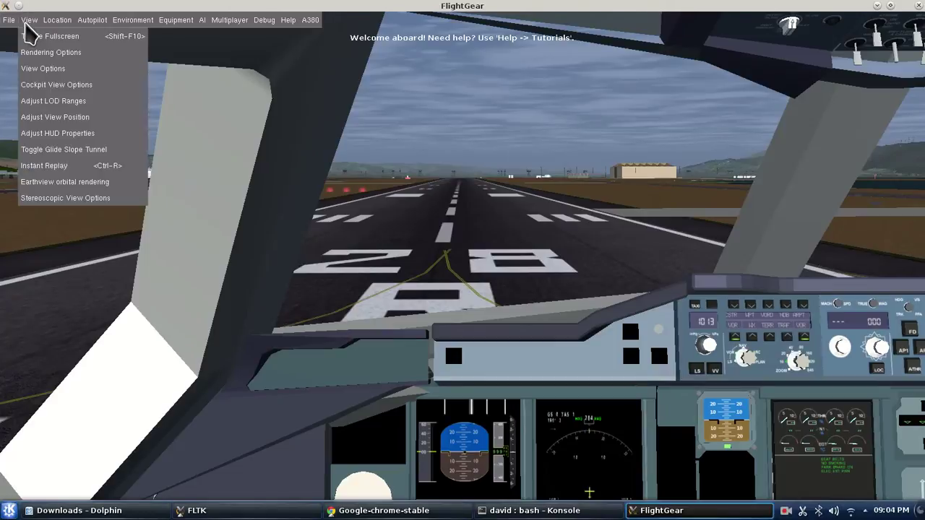
pyautogui.click(45, 37)
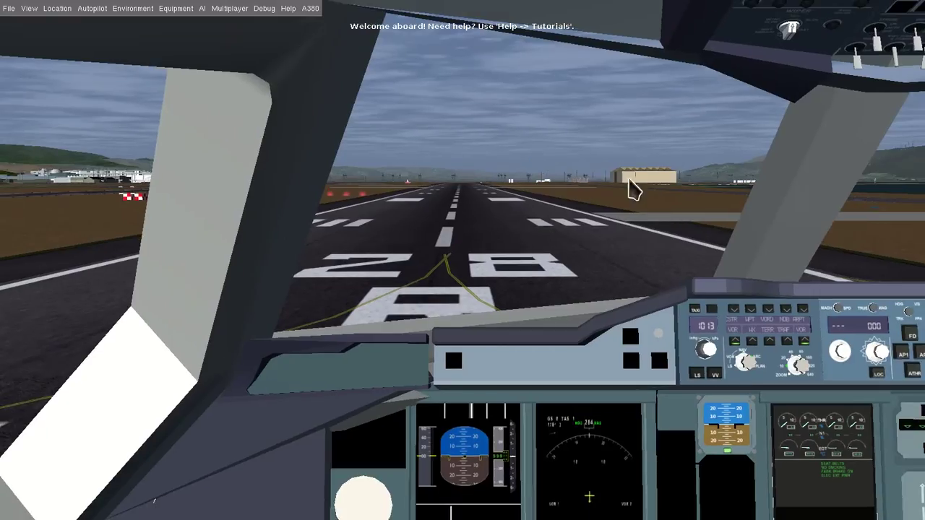
pyautogui.moveTo(723, 184); pyautogui.dragTo(679, 156)
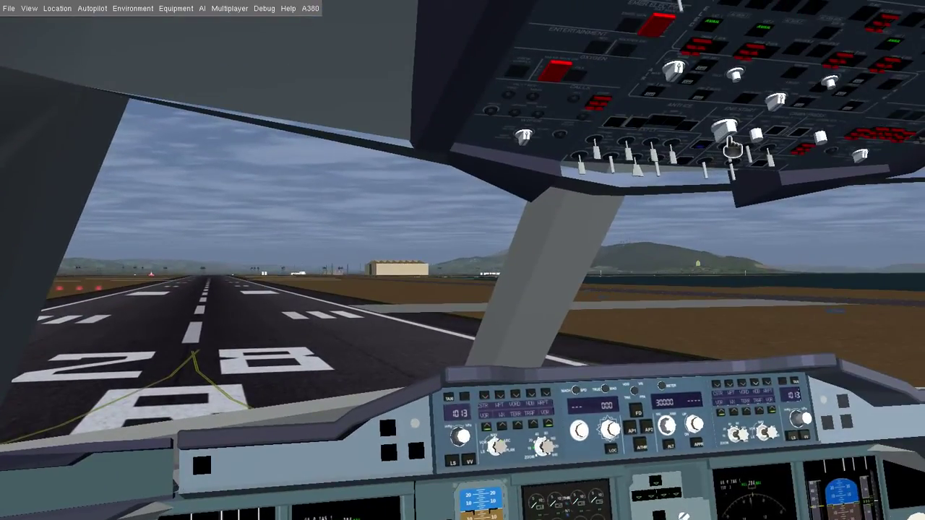
pyautogui.moveTo(628, 296); pyautogui.dragTo(405, 380)
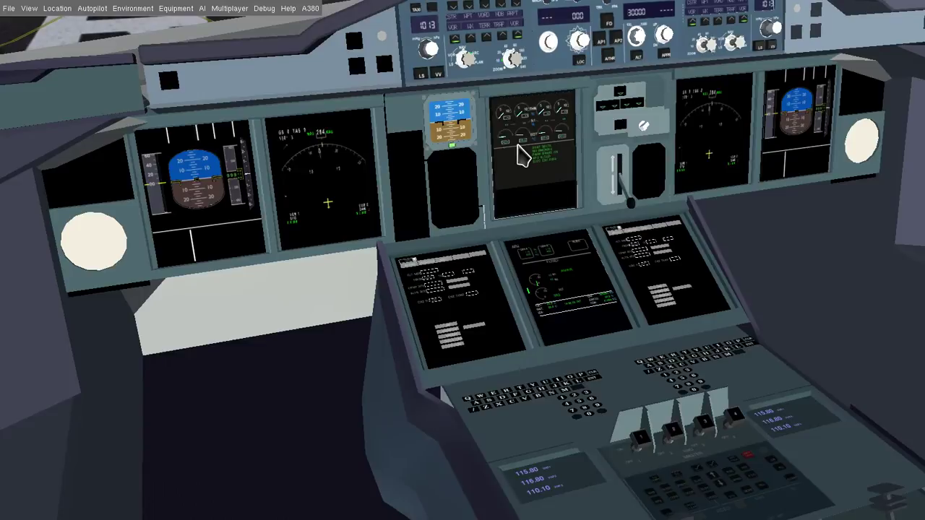
pyautogui.click(553, 196)
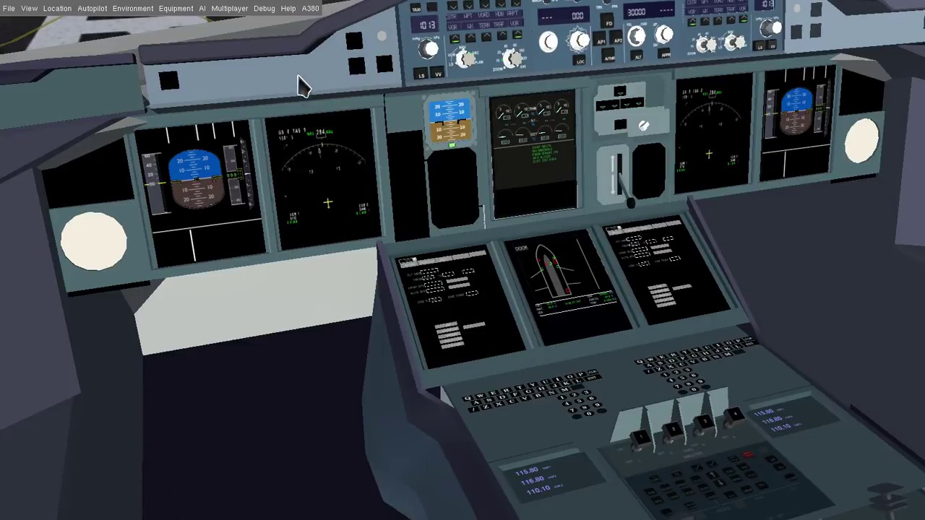